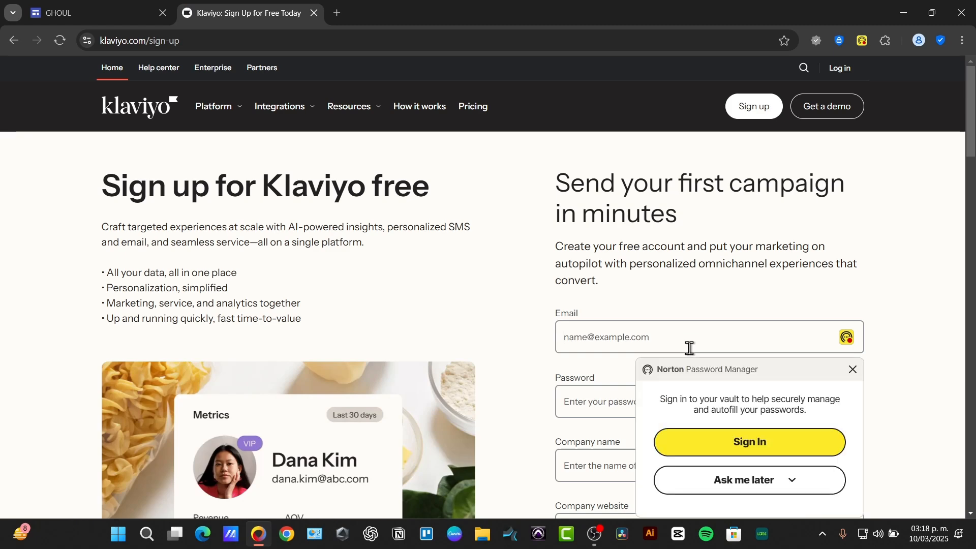
Step: Scroll through the Klaviyo sign-up page and its account creation form
{"action": "scroll", "coordinate": [676, 345], "scroll_direction": "down", "scroll_amount": 3}
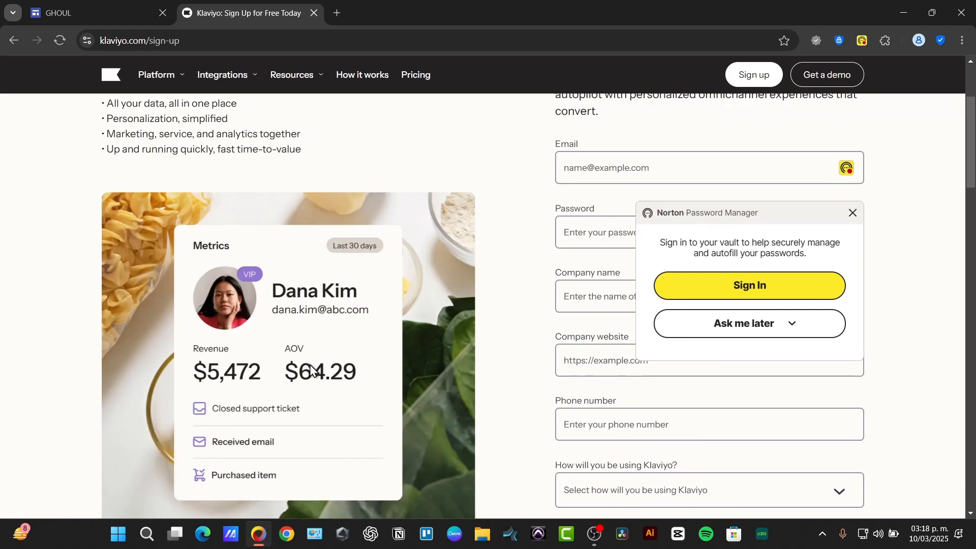
{"action": "scroll", "coordinate": [311, 371], "scroll_direction": "down", "scroll_amount": 15}
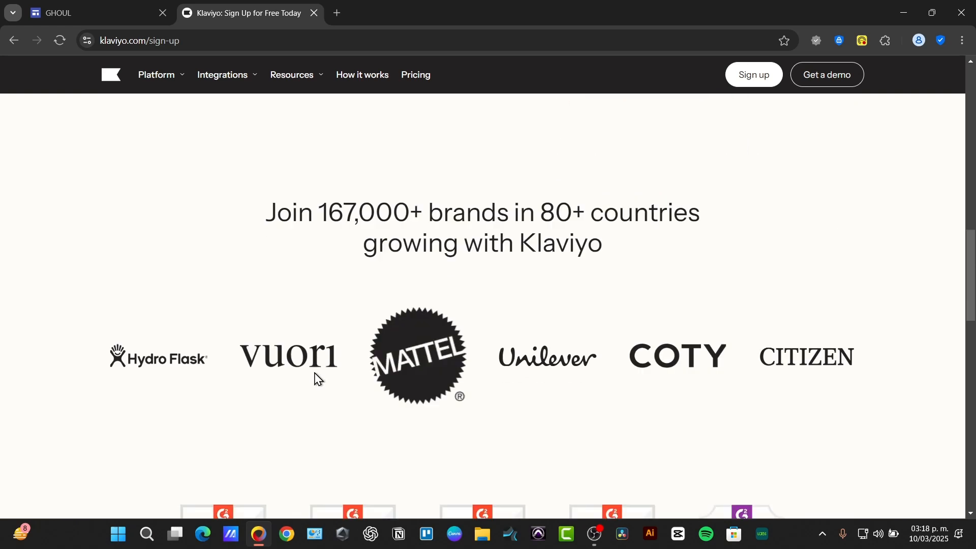
{"action": "scroll", "coordinate": [316, 378], "scroll_direction": "down", "scroll_amount": 10}
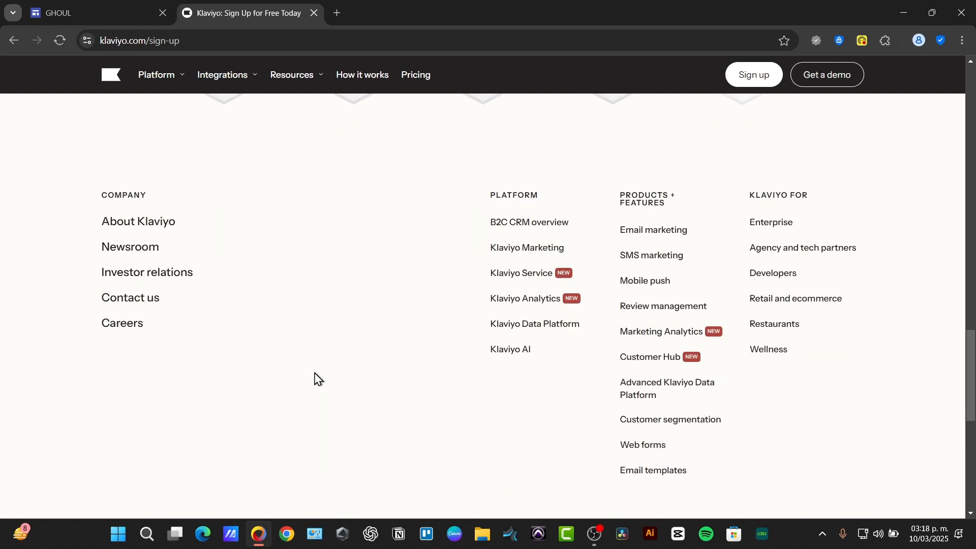
{"action": "scroll", "coordinate": [316, 379], "scroll_direction": "down", "scroll_amount": 5}
{"action": "scroll", "coordinate": [316, 379], "scroll_direction": "up", "scroll_amount": 20}
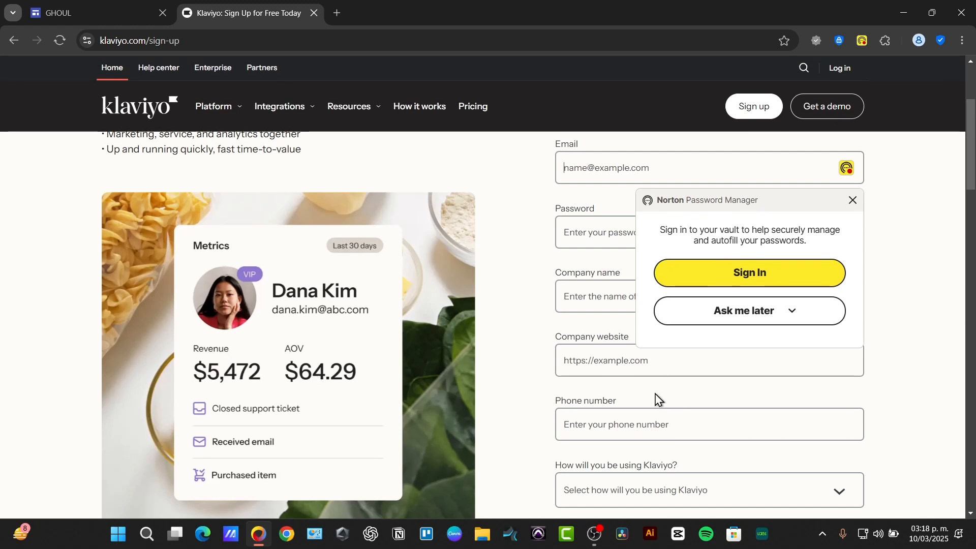
{"action": "left_click", "coordinate": [613, 361]}
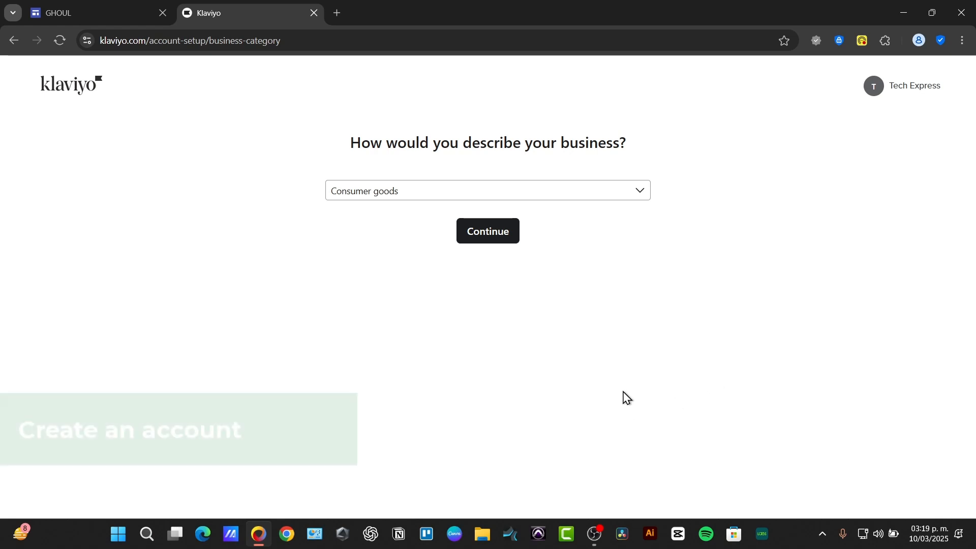
Step: Search the business categories for clot, choose Consumer goods as the business description, and continue
{"action": "left_click", "coordinate": [451, 192]}
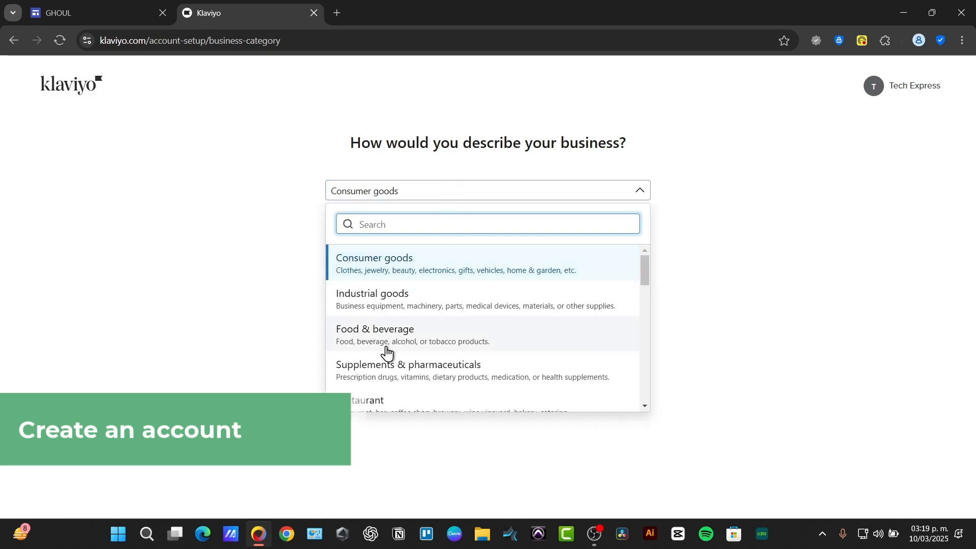
{"action": "scroll", "coordinate": [386, 351], "scroll_direction": "down", "scroll_amount": 3}
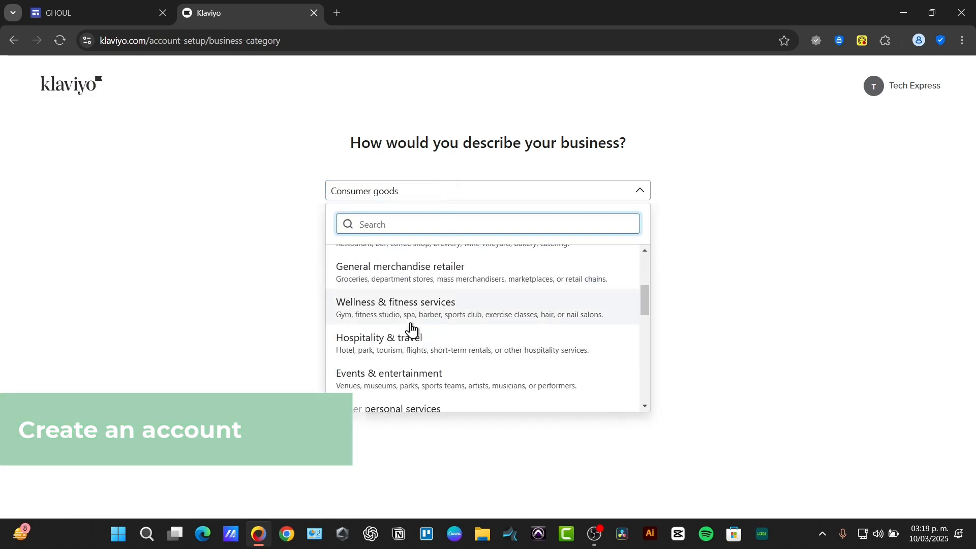
{"action": "scroll", "coordinate": [412, 329], "scroll_direction": "down", "scroll_amount": 3}
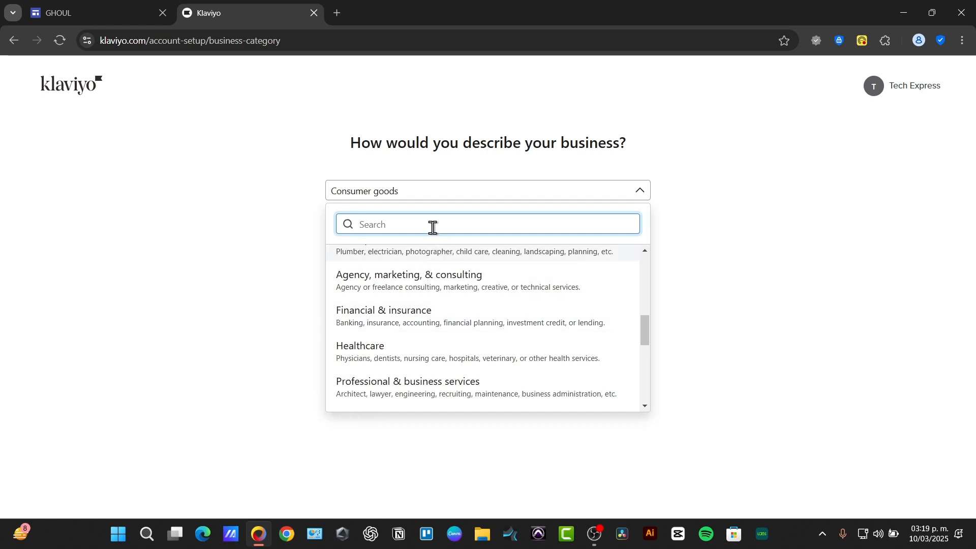
{"action": "type", "text": "clot"}
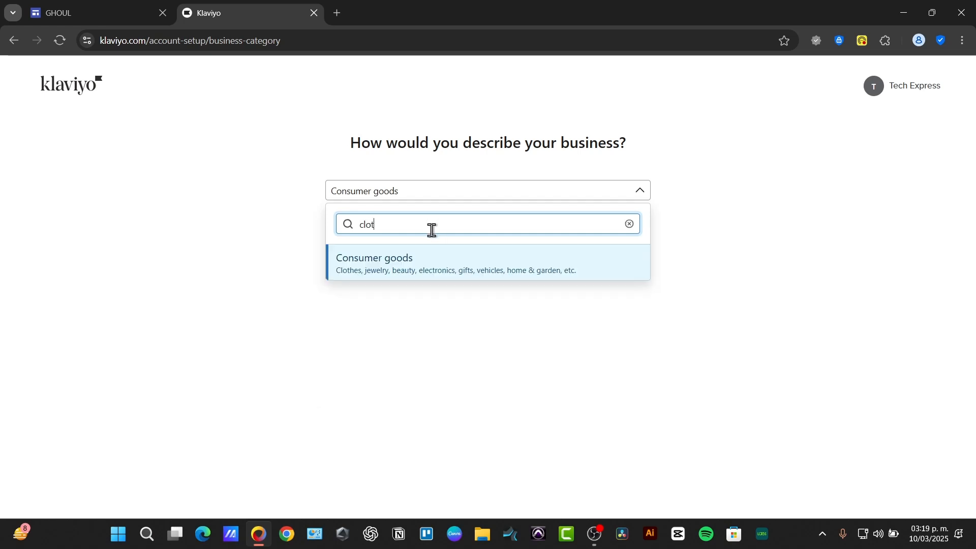
{"action": "left_click", "coordinate": [475, 266]}
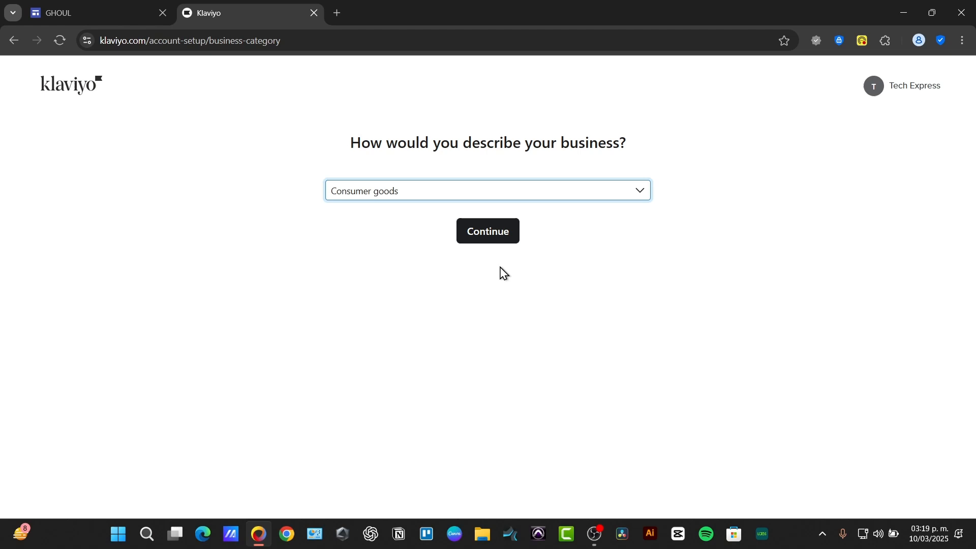
{"action": "left_click", "coordinate": [491, 240]}
Step: Select Sell products online as the main business focus and continue
{"action": "left_click", "coordinate": [475, 242]}
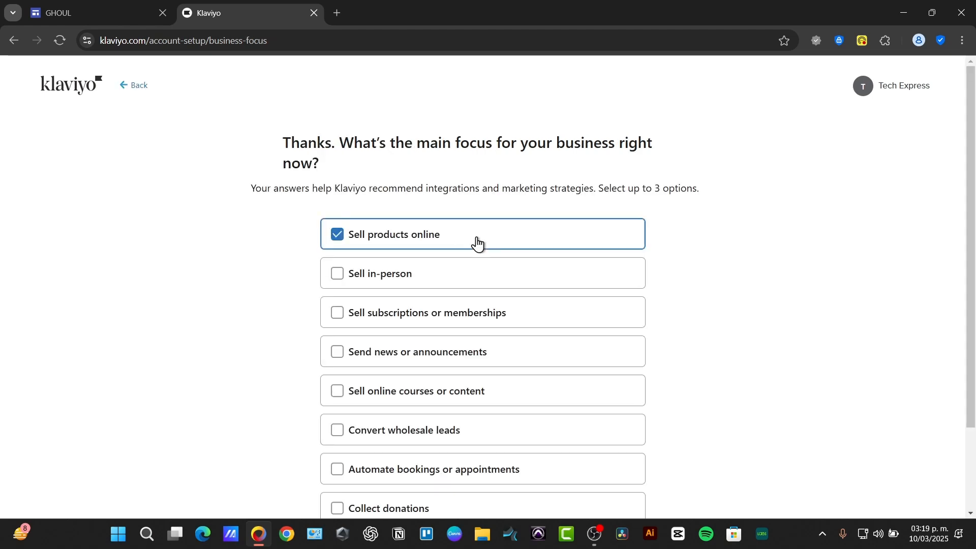
{"action": "scroll", "coordinate": [491, 283], "scroll_direction": "down", "scroll_amount": 2}
{"action": "left_click", "coordinate": [483, 496]}
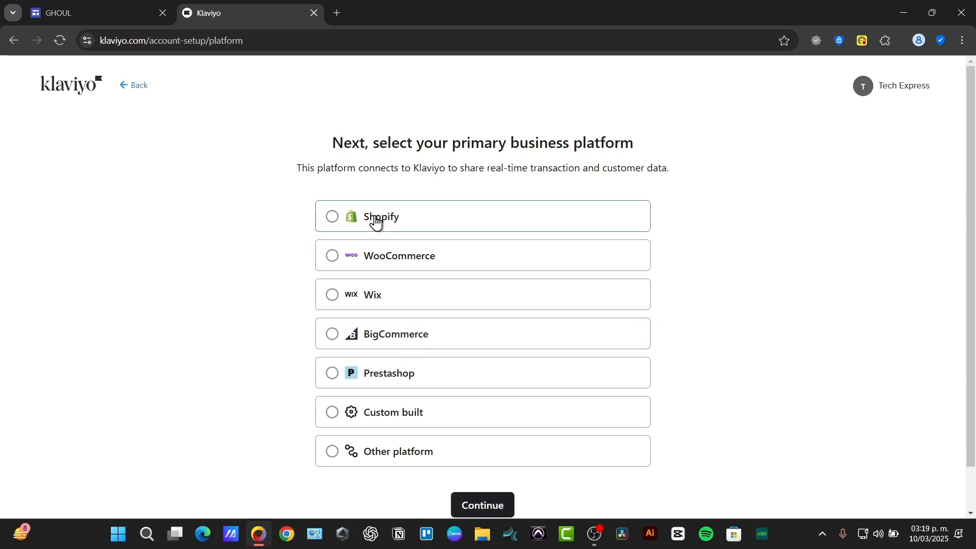
Step: Choose Shopify as the primary business platform, continue, and focus the myshopify URL field
{"action": "left_click", "coordinate": [376, 219]}
{"action": "left_click", "coordinate": [487, 511]}
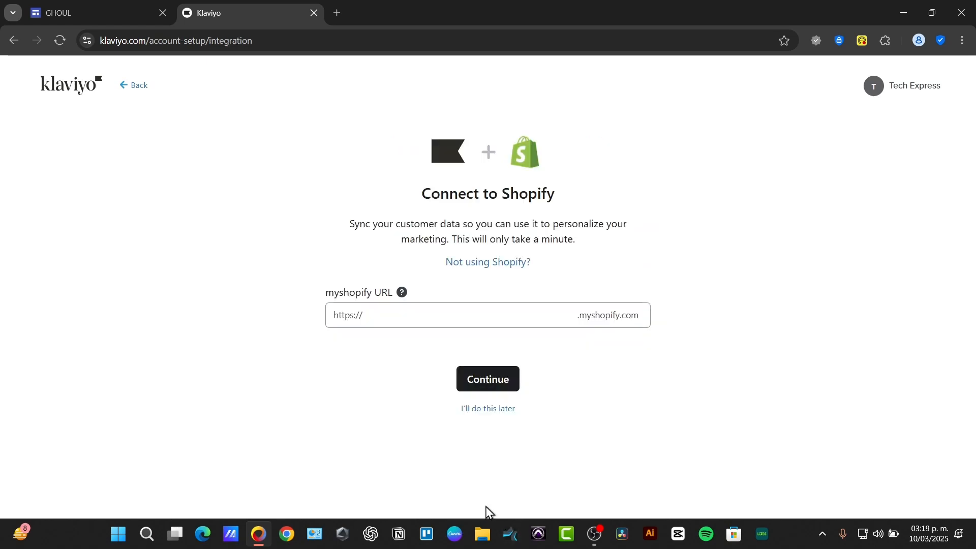
{"action": "left_click", "coordinate": [471, 317]}
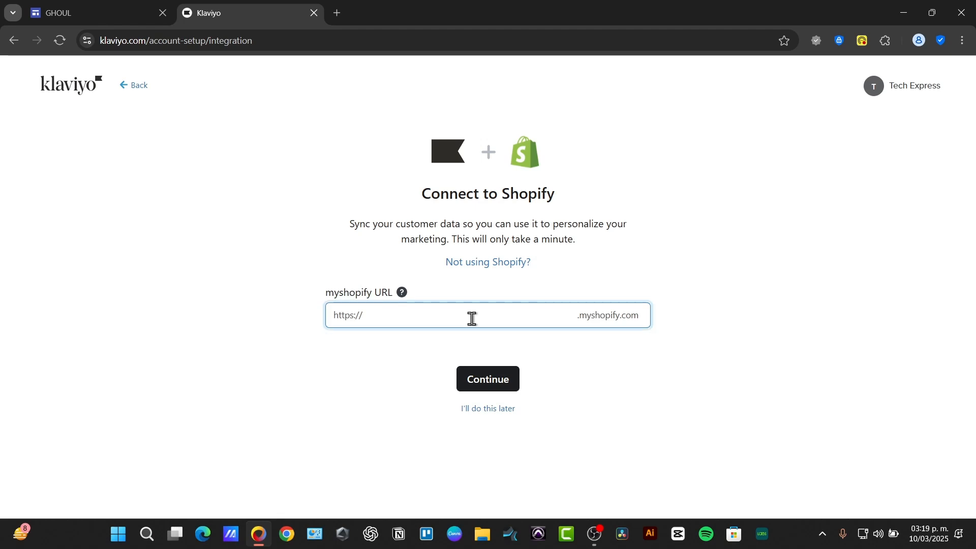
Step: Open a new browser tab and search for shopify
{"action": "left_click", "coordinate": [338, 13]}
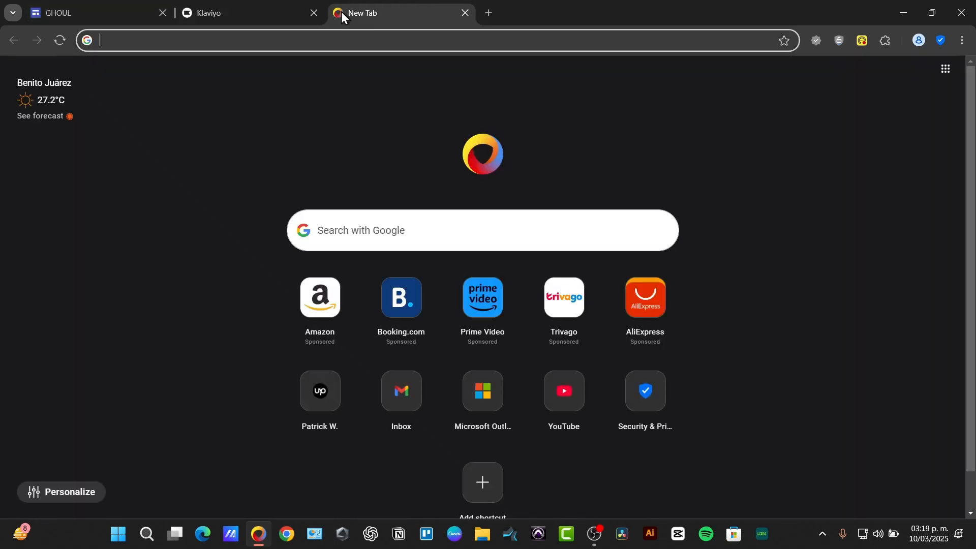
{"action": "type", "text": "sho´pif"}
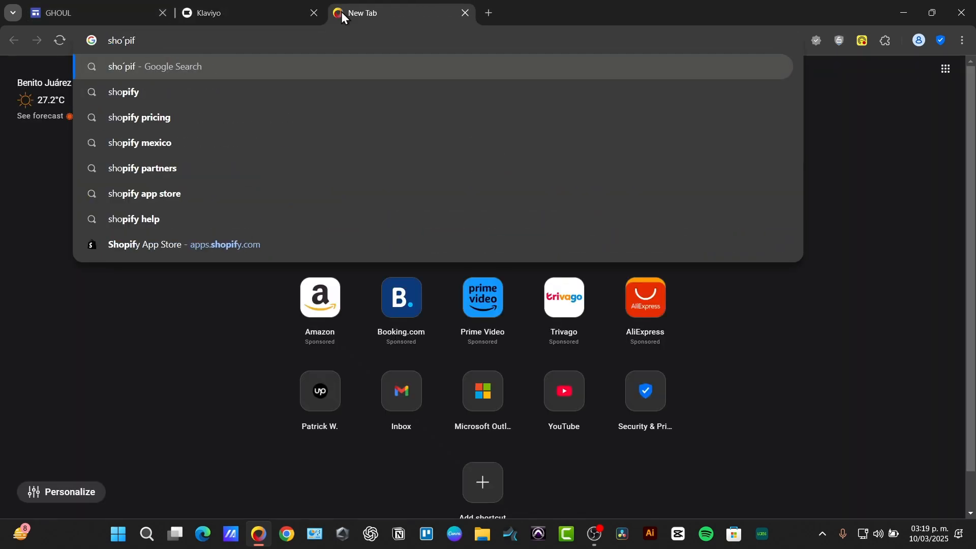
{"action": "type", "text": "y"}
{"action": "key", "text": "Return"}
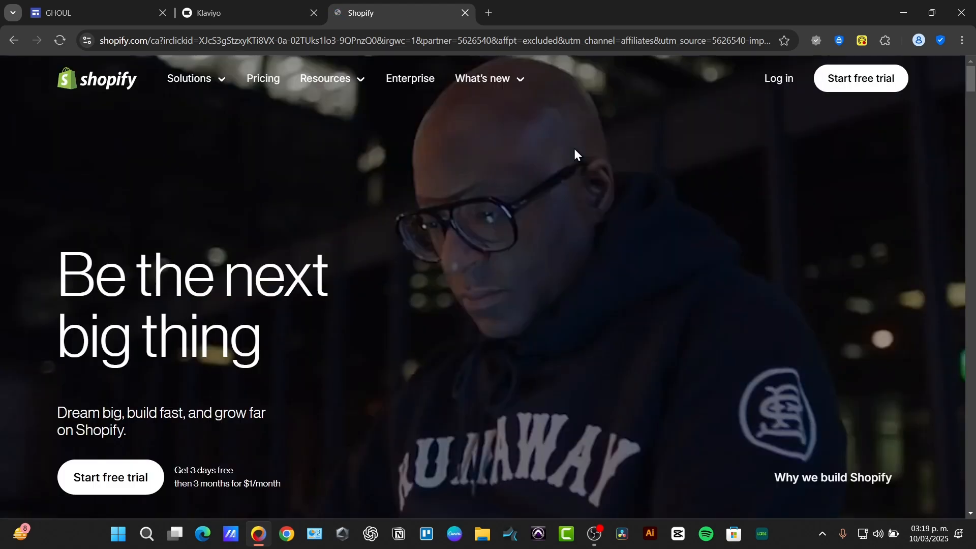
Step: Log in to the Shopify admin, open Settings, and select the store's myshopify subdomain snnarton
{"action": "left_click", "coordinate": [780, 81]}
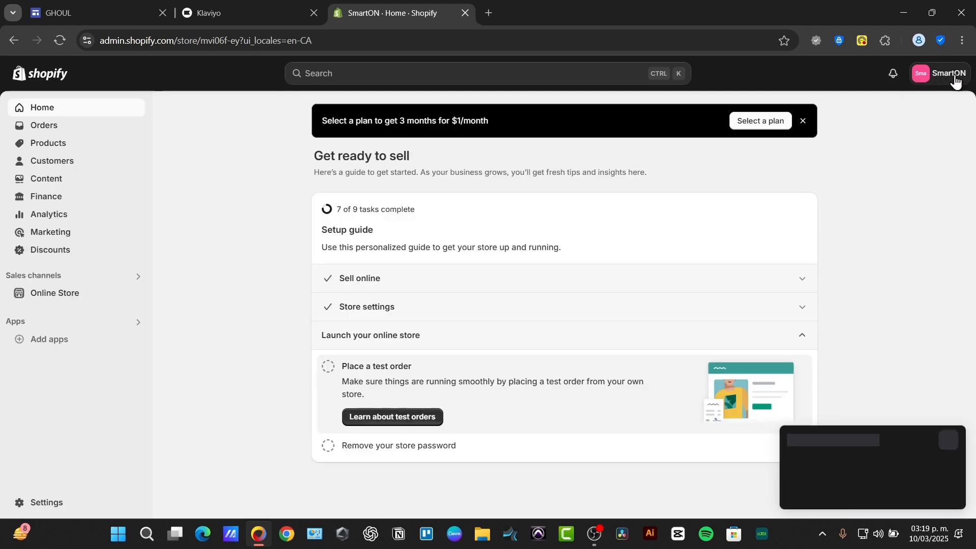
{"action": "left_click", "coordinate": [40, 502]}
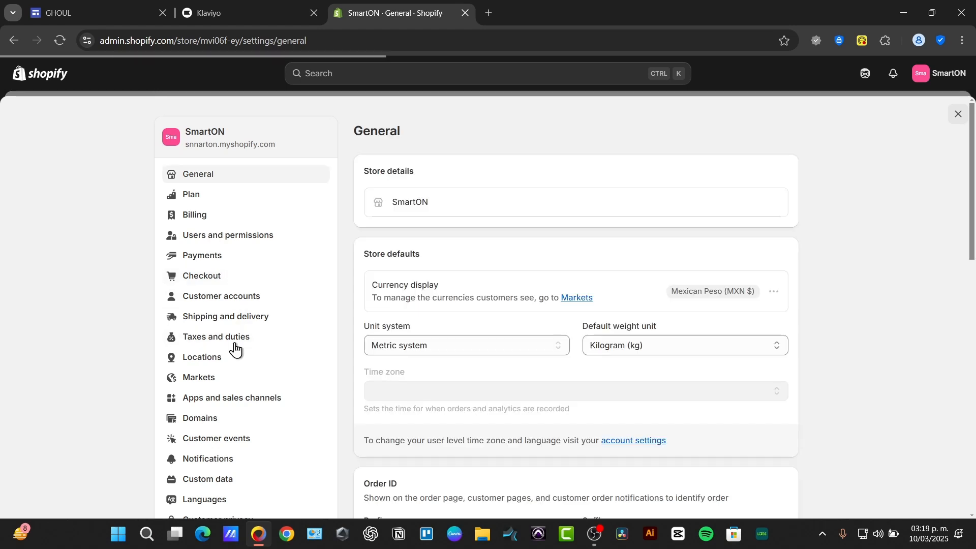
{"action": "left_click_drag", "start_coordinate": [260, 145], "coordinate": [186, 145]}
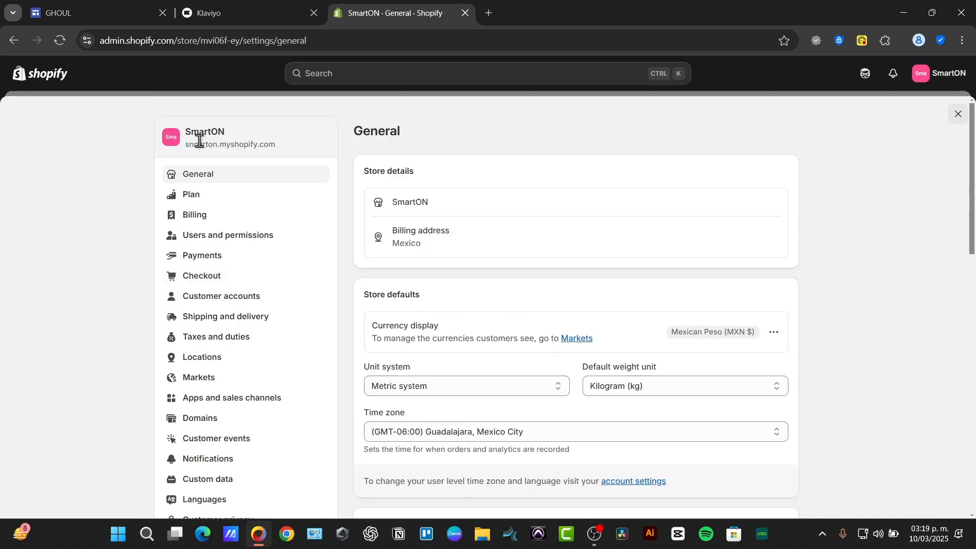
{"action": "double_click", "coordinate": [200, 144]}
Step: Submit the Shopify store URL in Klaviyo and install the Klaviyo: Email Marketing & SMS app
{"action": "left_click", "coordinate": [209, 8]}
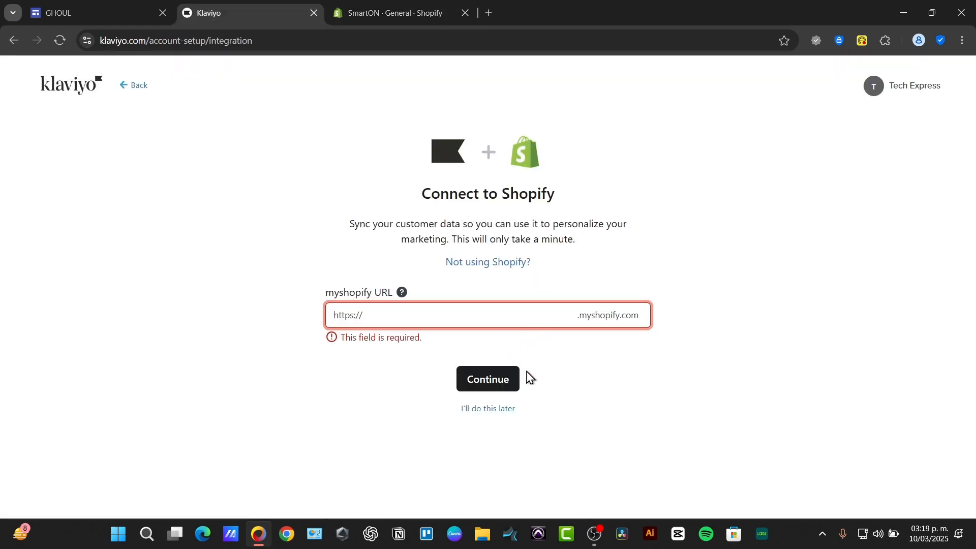
{"action": "left_click", "coordinate": [500, 377]}
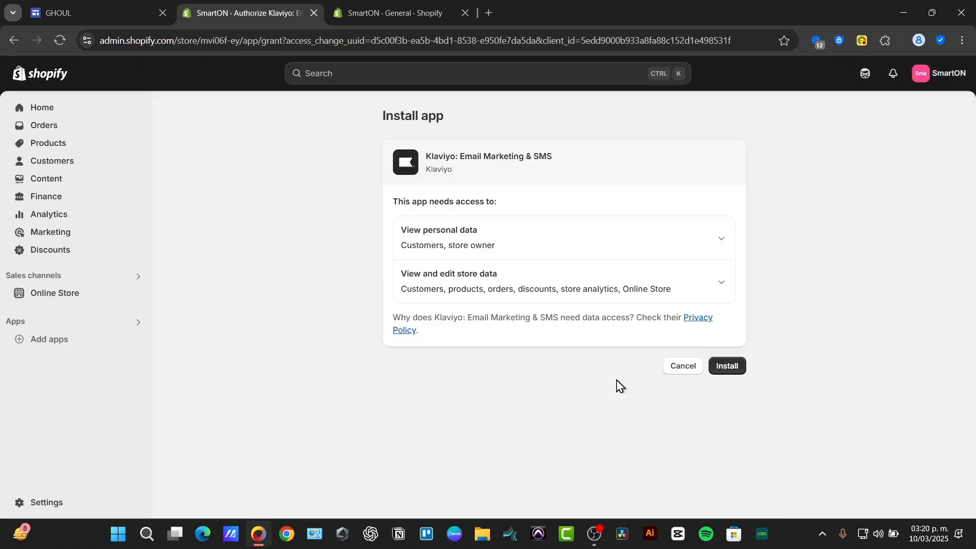
{"action": "left_click", "coordinate": [734, 365]}
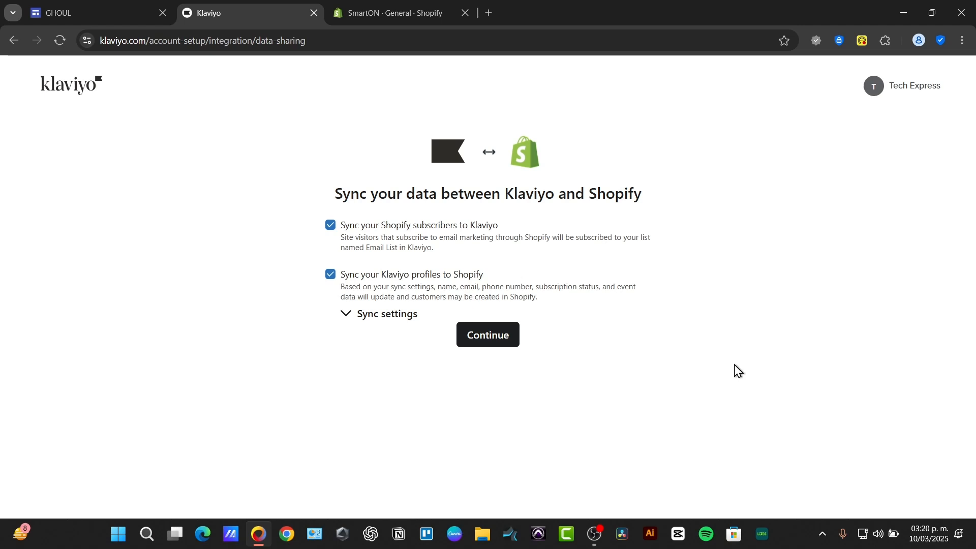
Step: Continue with both data sync options enabled and close the leftover Klaviyo and email confirmation tabs
{"action": "left_click", "coordinate": [502, 332]}
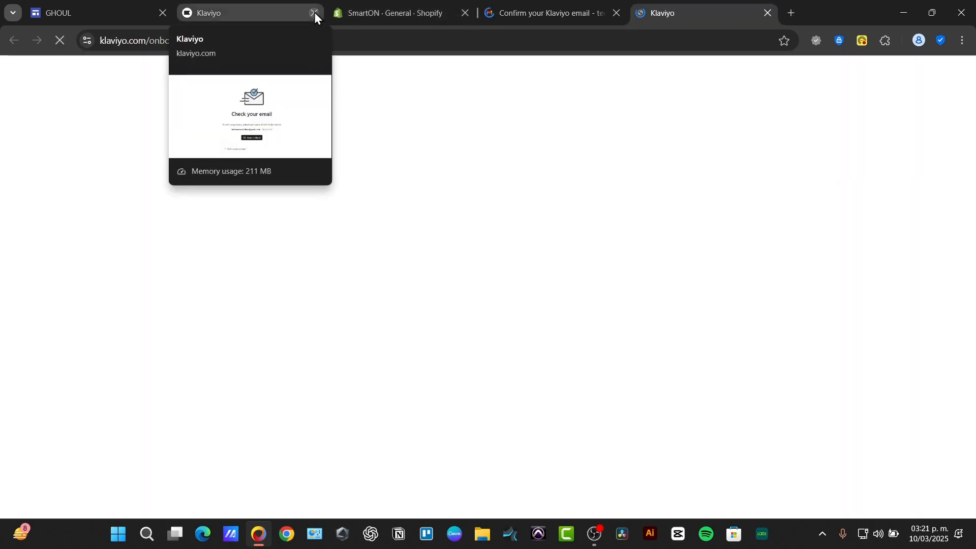
{"action": "left_click", "coordinate": [314, 12]}
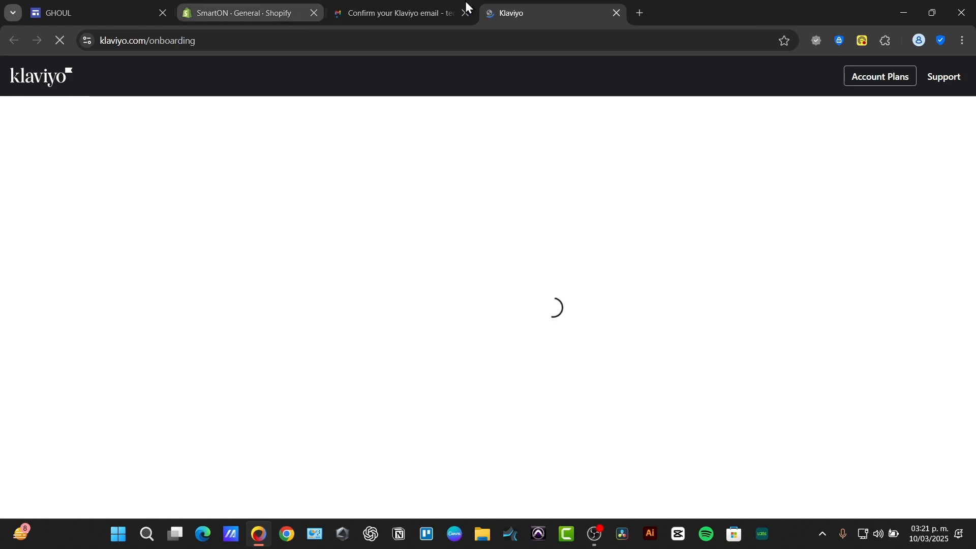
{"action": "left_click", "coordinate": [465, 14]}
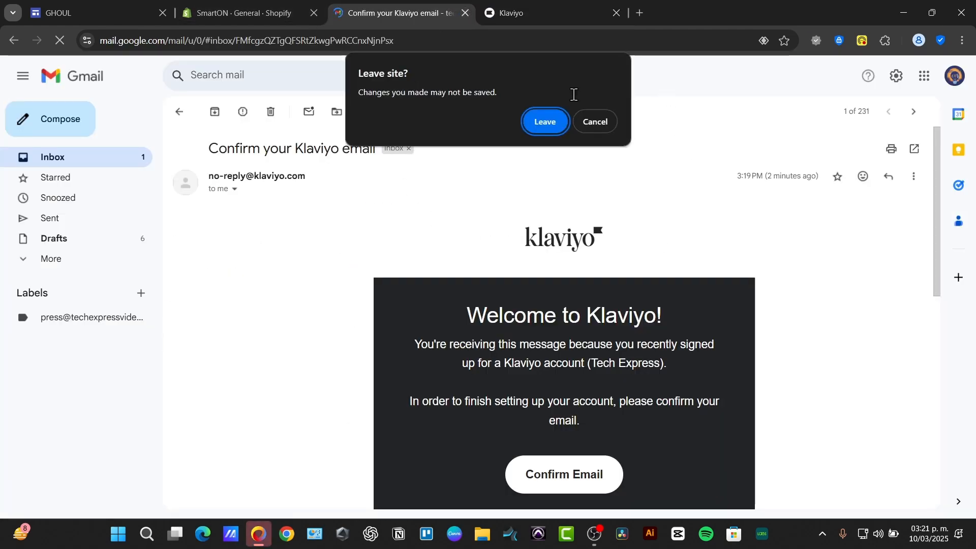
{"action": "left_click", "coordinate": [543, 119]}
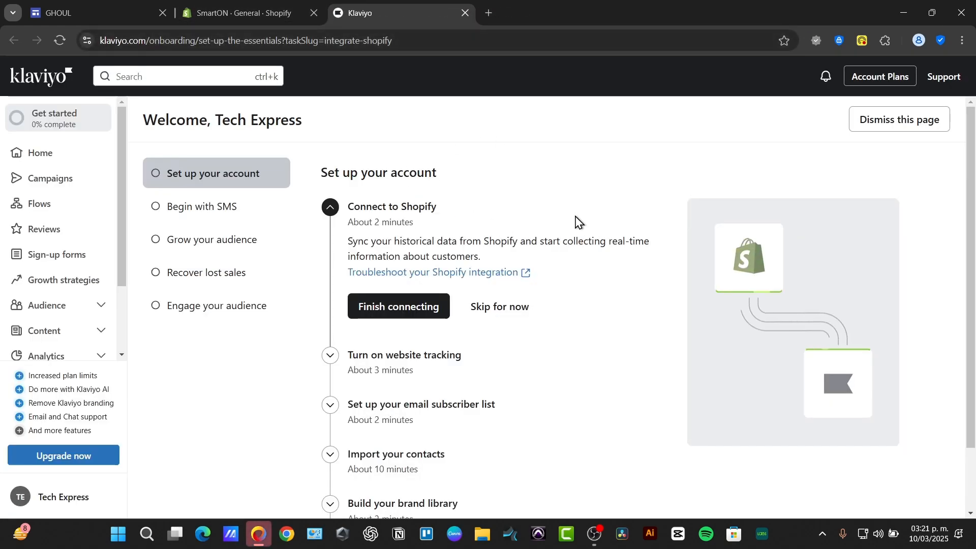
Step: Open the Shopify connection settings from the Connect to Shopify setup task
{"action": "scroll", "coordinate": [572, 226], "scroll_direction": "down", "scroll_amount": 1}
{"action": "scroll", "coordinate": [553, 223], "scroll_direction": "up", "scroll_amount": 1}
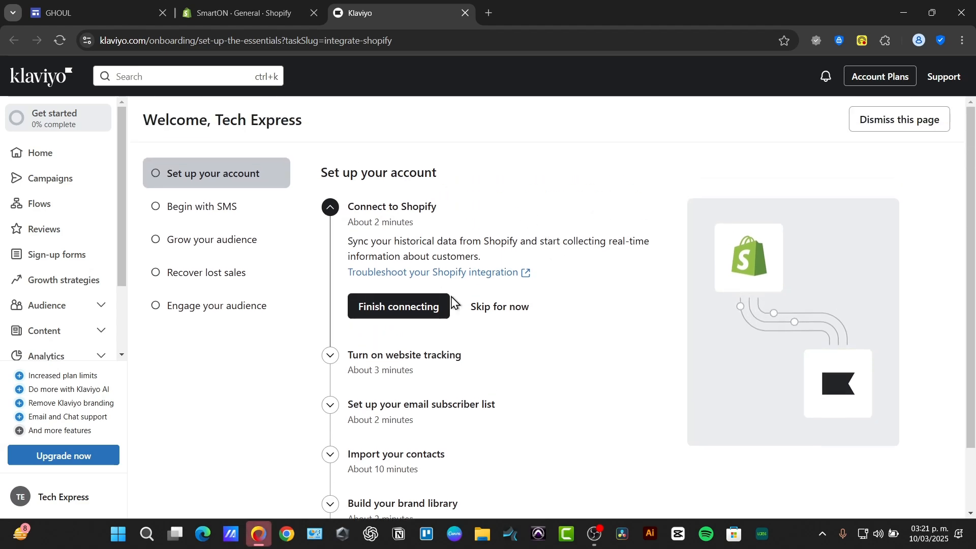
{"action": "left_click", "coordinate": [430, 308]}
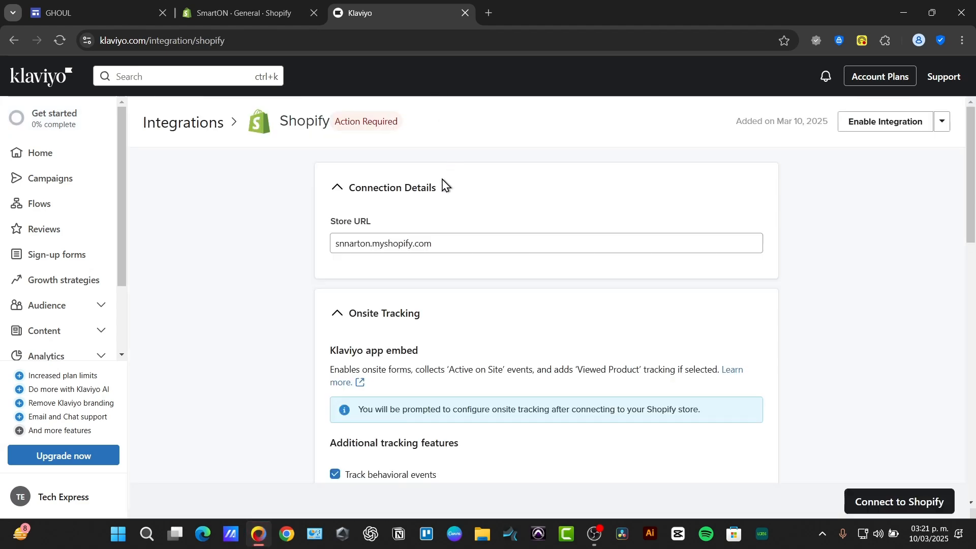
Step: Connect the Shopify integration and confirm updating it for the snnarton.myshopify.com store
{"action": "scroll", "coordinate": [472, 254], "scroll_direction": "down", "scroll_amount": 1}
{"action": "scroll", "coordinate": [488, 288], "scroll_direction": "down", "scroll_amount": 8}
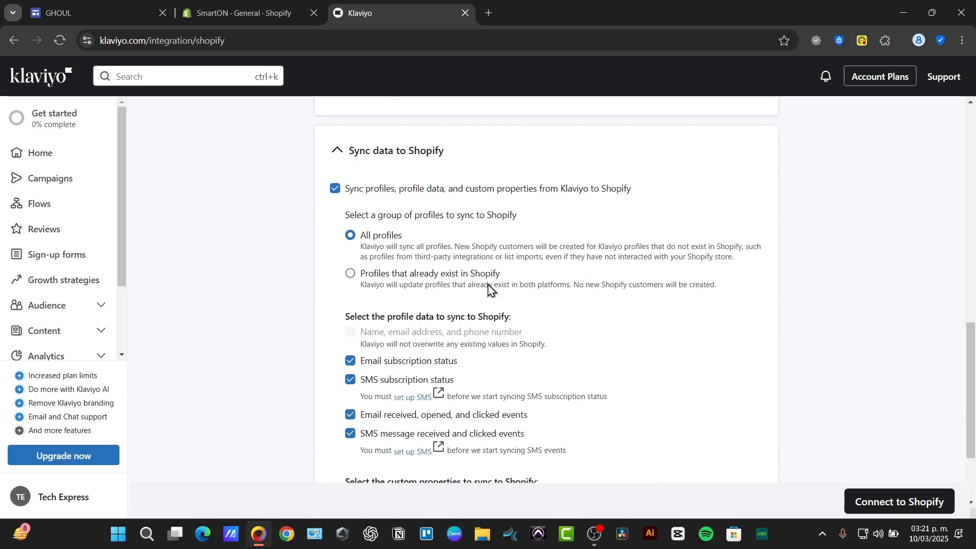
{"action": "left_click", "coordinate": [884, 502]}
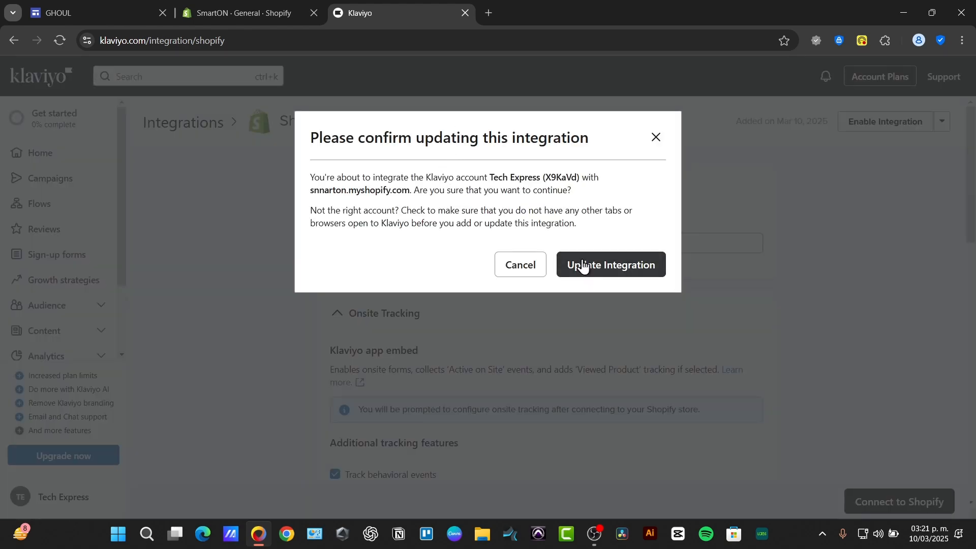
{"action": "left_click", "coordinate": [579, 265]}
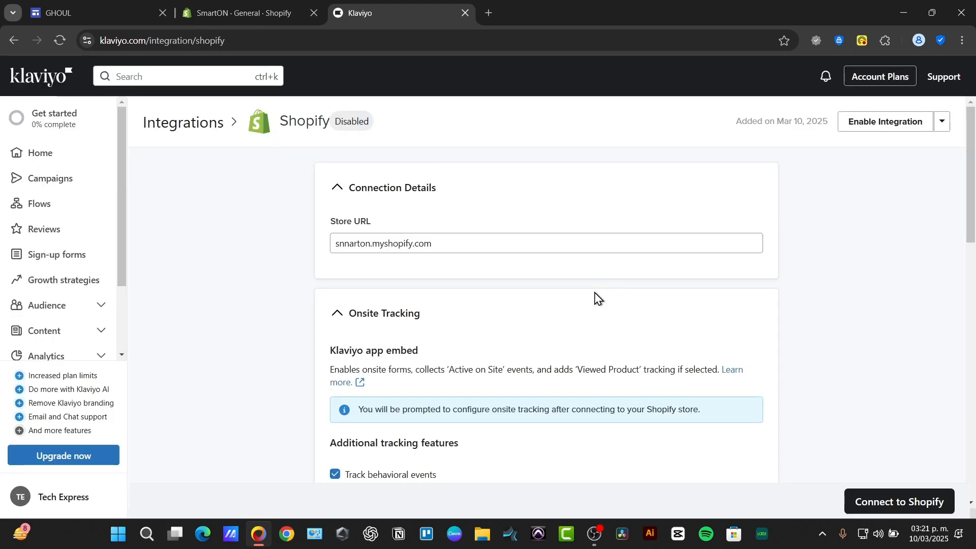
Step: Close the Shopify store settings and open the Flows section in Klaviyo
{"action": "left_click", "coordinate": [245, 2]}
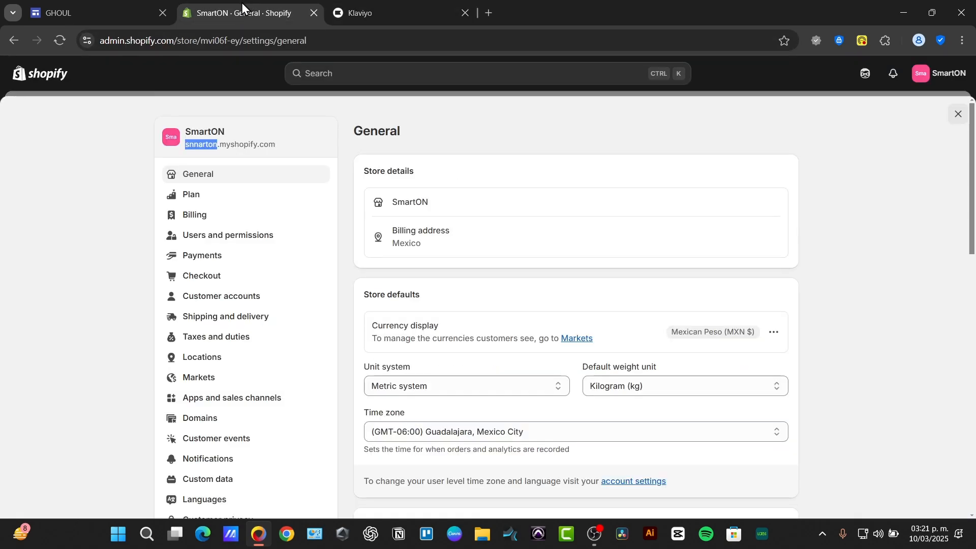
{"action": "left_click", "coordinate": [958, 114]}
{"action": "left_click", "coordinate": [418, 4]}
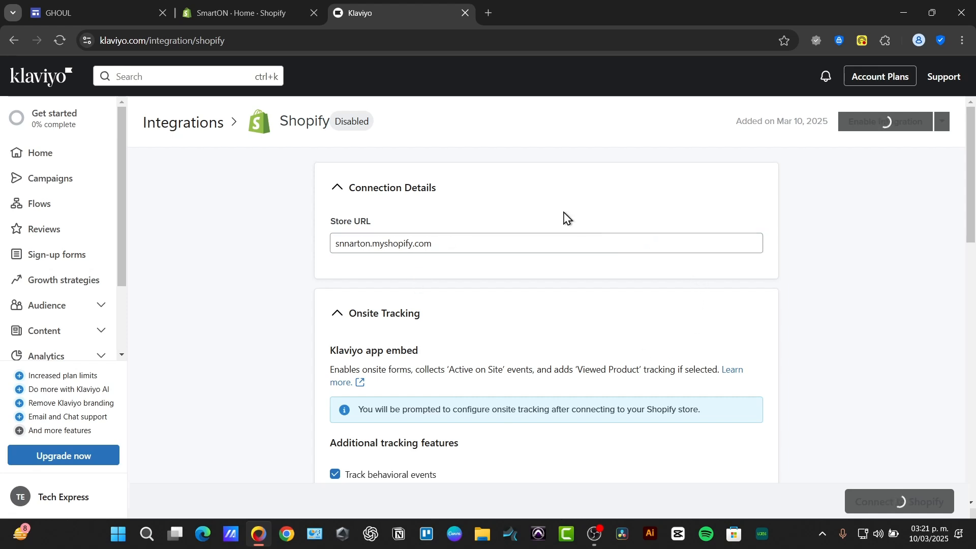
{"action": "left_click", "coordinate": [61, 209]}
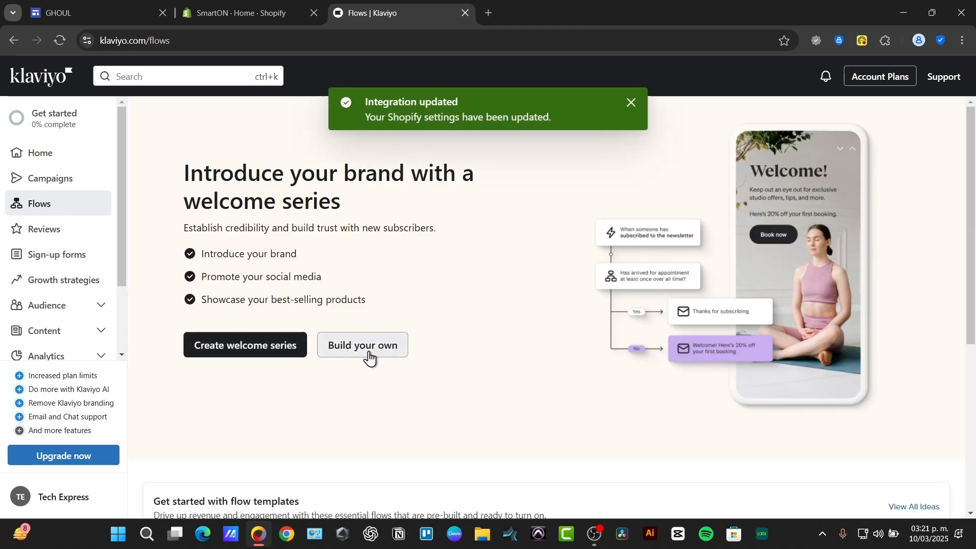
Step: Browse the pre-built flow templates offered in the Flows section
{"action": "left_click", "coordinate": [268, 348]}
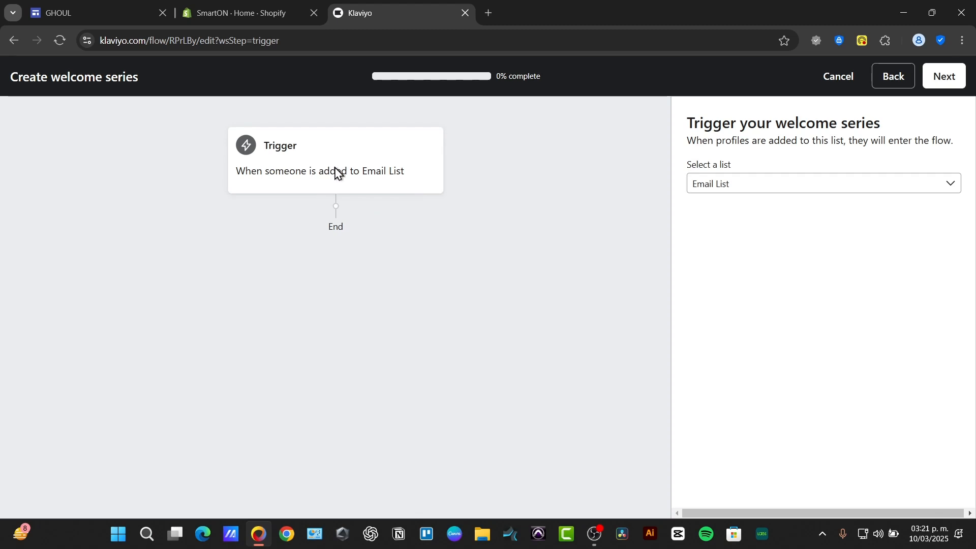
{"action": "left_click", "coordinate": [872, 78]}
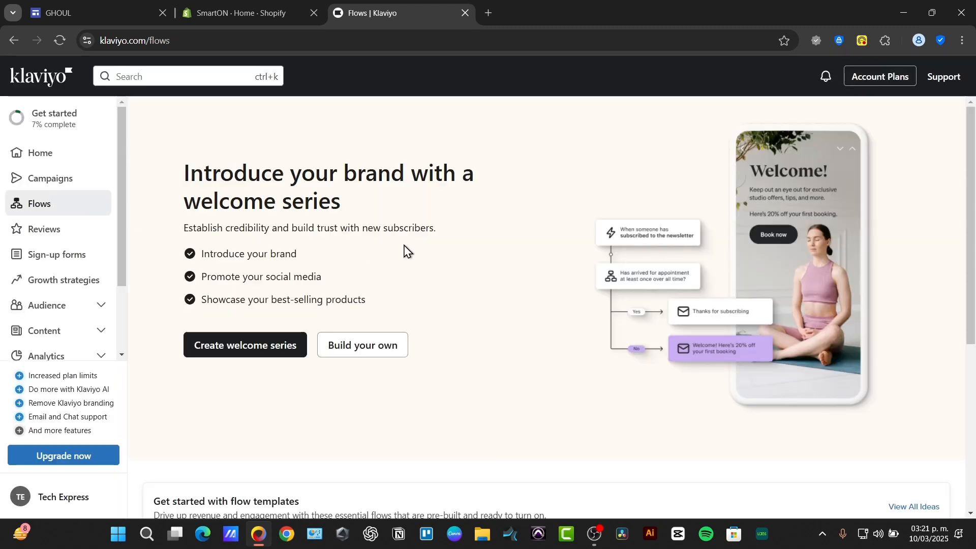
{"action": "scroll", "coordinate": [403, 260], "scroll_direction": "down", "scroll_amount": 3}
{"action": "scroll", "coordinate": [403, 262], "scroll_direction": "down", "scroll_amount": 2}
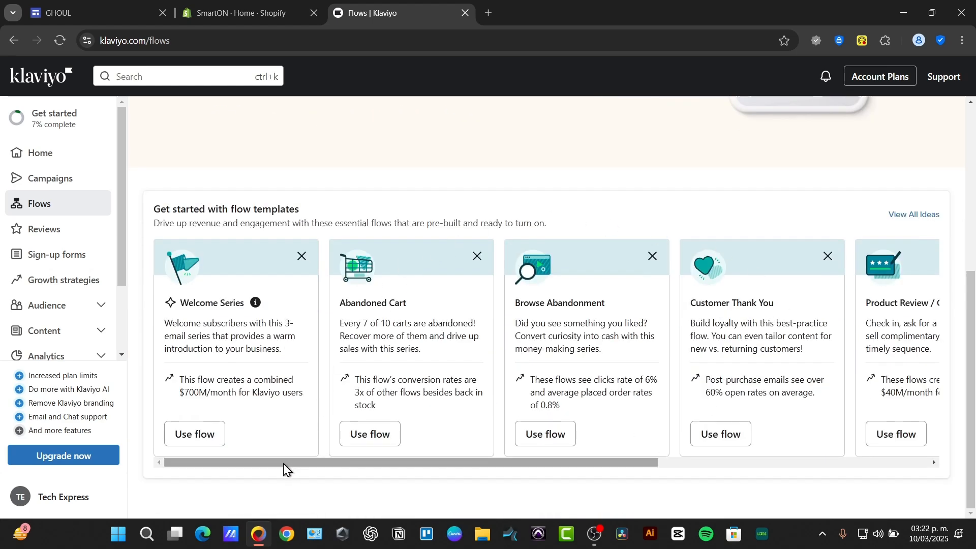
{"action": "left_click_drag", "start_coordinate": [283, 467], "coordinate": [553, 471]}
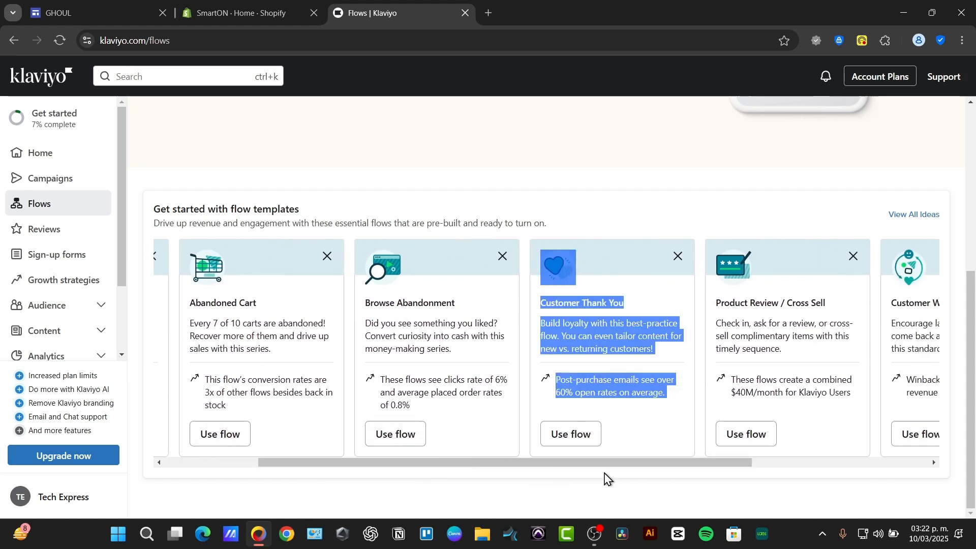
{"action": "left_click", "coordinate": [651, 447]}
{"action": "left_click_drag", "start_coordinate": [658, 464], "coordinate": [460, 461]}
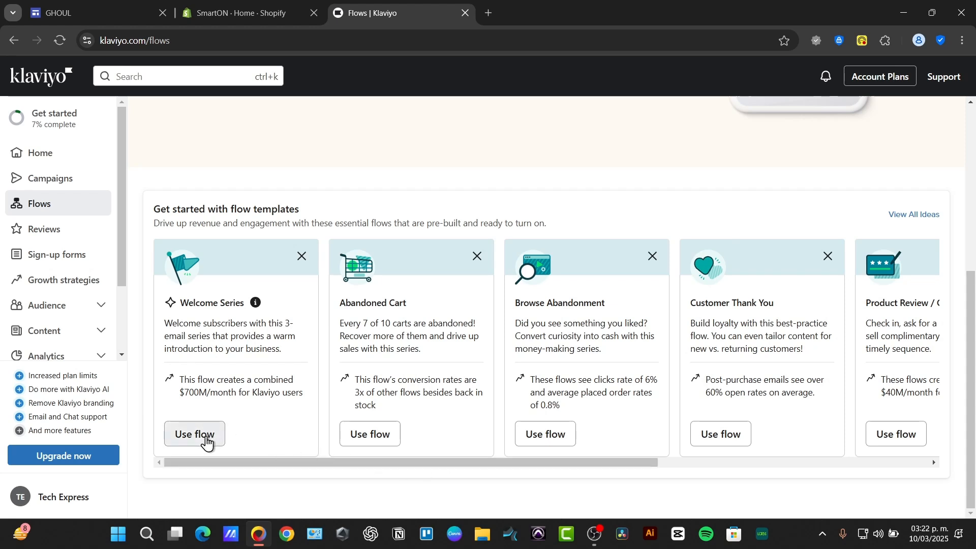
Step: Start the Welcome Series template and trigger it when profiles are added to Email List
{"action": "left_click", "coordinate": [207, 442]}
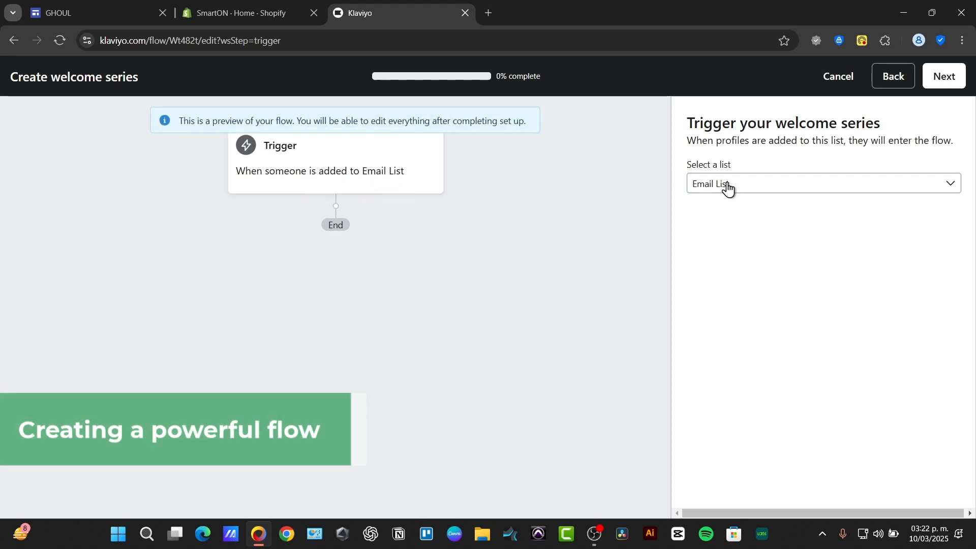
{"action": "left_click", "coordinate": [745, 185]}
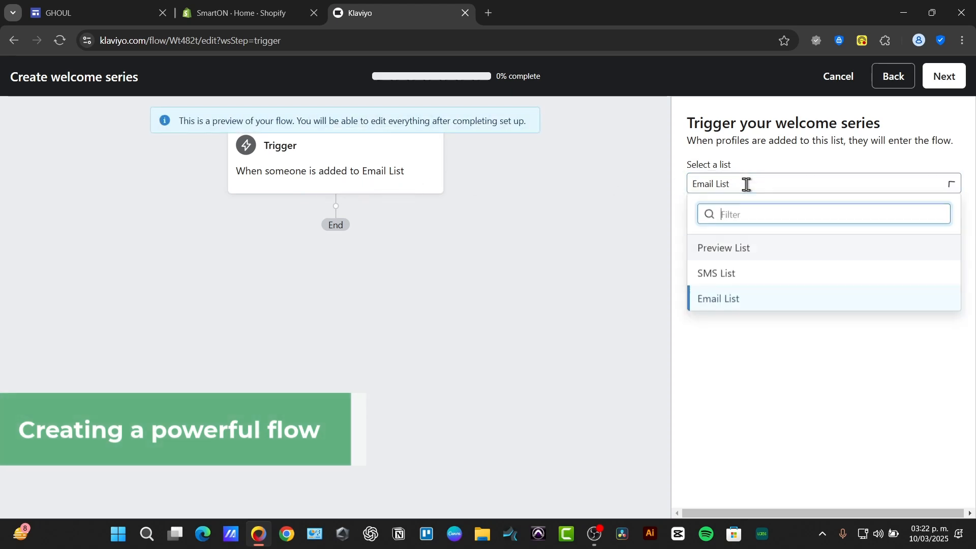
{"action": "left_click", "coordinate": [761, 304]}
{"action": "left_click", "coordinate": [948, 84]}
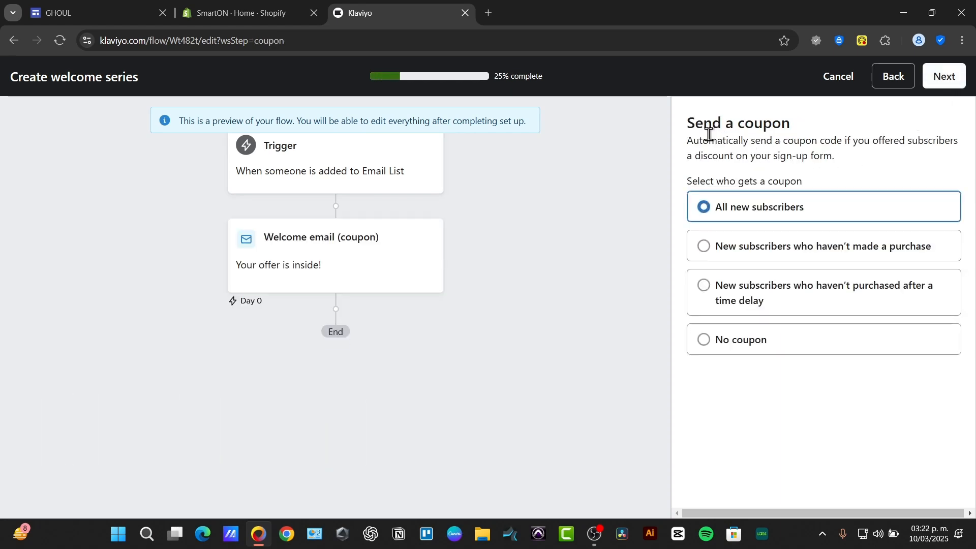
Step: Keep the coupon going to all new subscribers and continue the setup
{"action": "left_click_drag", "start_coordinate": [709, 134], "coordinate": [761, 126]}
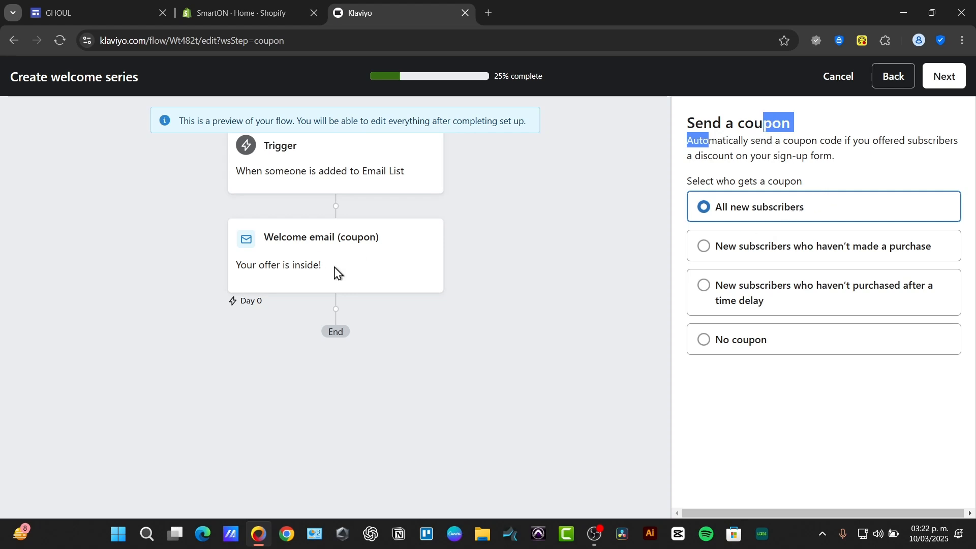
{"action": "left_click", "coordinate": [952, 81]}
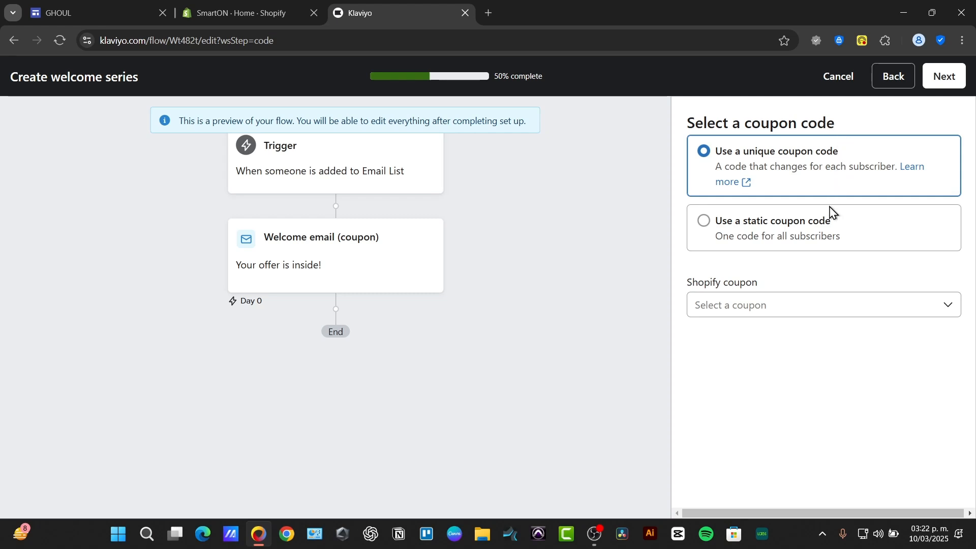
Step: Create a unique Shopify coupon named NEWBIE giving 10% off the entire order, then continue
{"action": "left_click", "coordinate": [876, 306]}
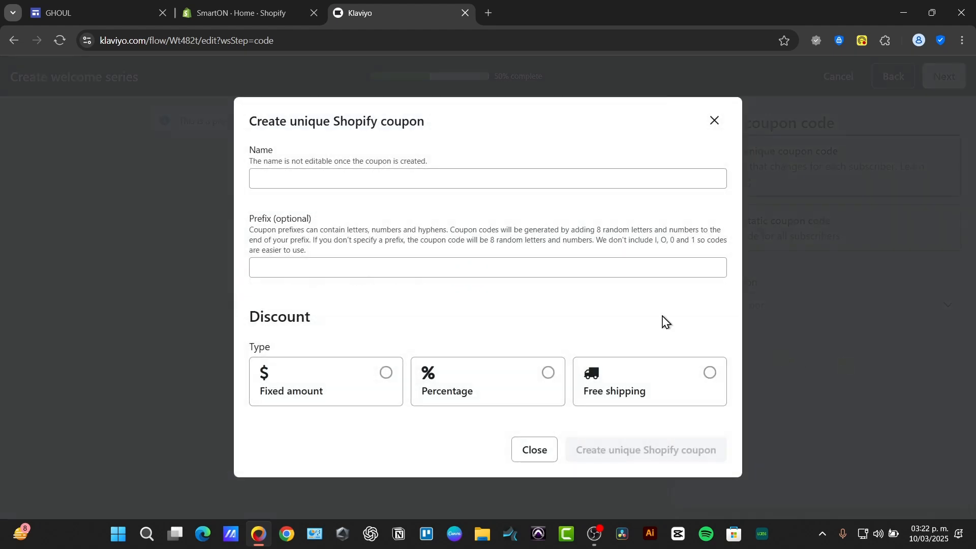
{"action": "left_click", "coordinate": [387, 176]}
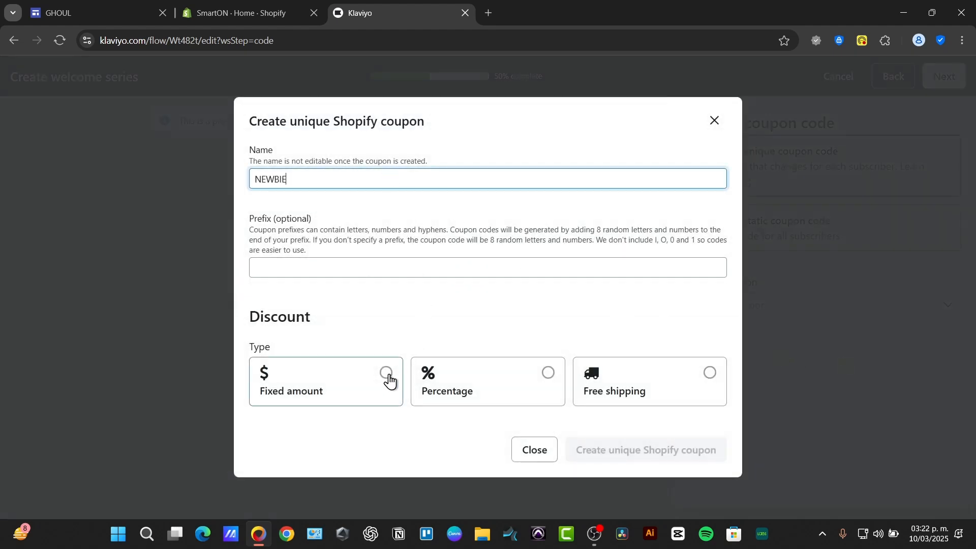
{"action": "left_click", "coordinate": [432, 376]}
{"action": "left_click", "coordinate": [381, 429]}
{"action": "type", "text": "10"}
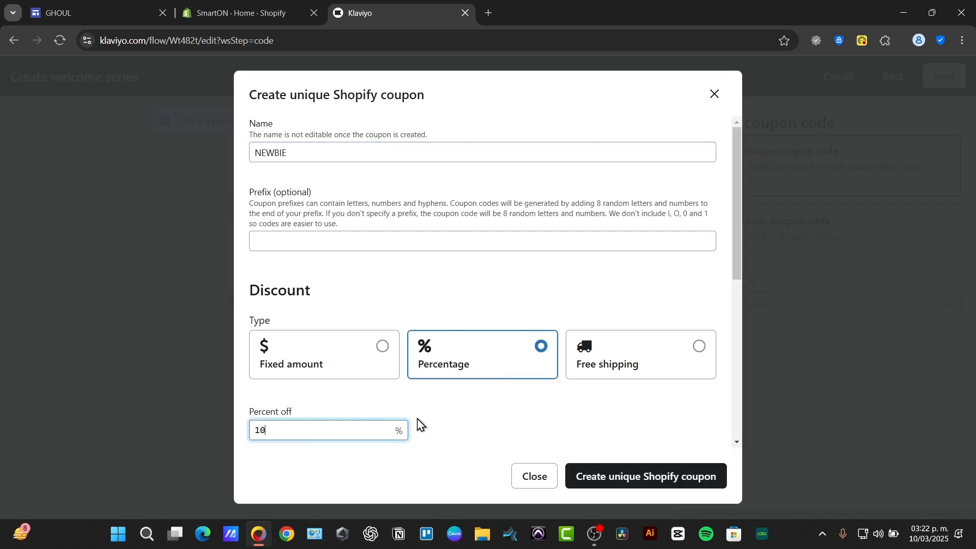
{"action": "scroll", "coordinate": [427, 401], "scroll_direction": "down", "scroll_amount": 3}
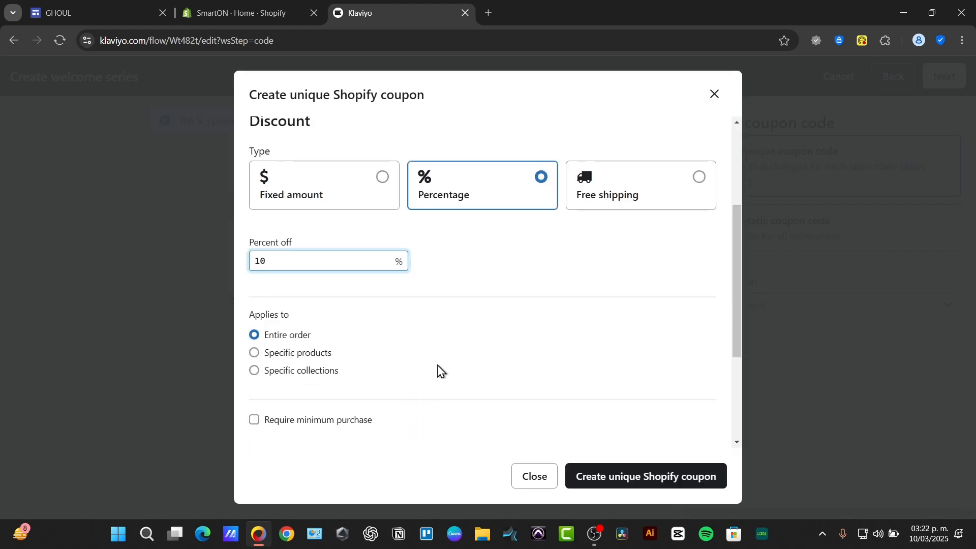
{"action": "left_click", "coordinate": [652, 488]}
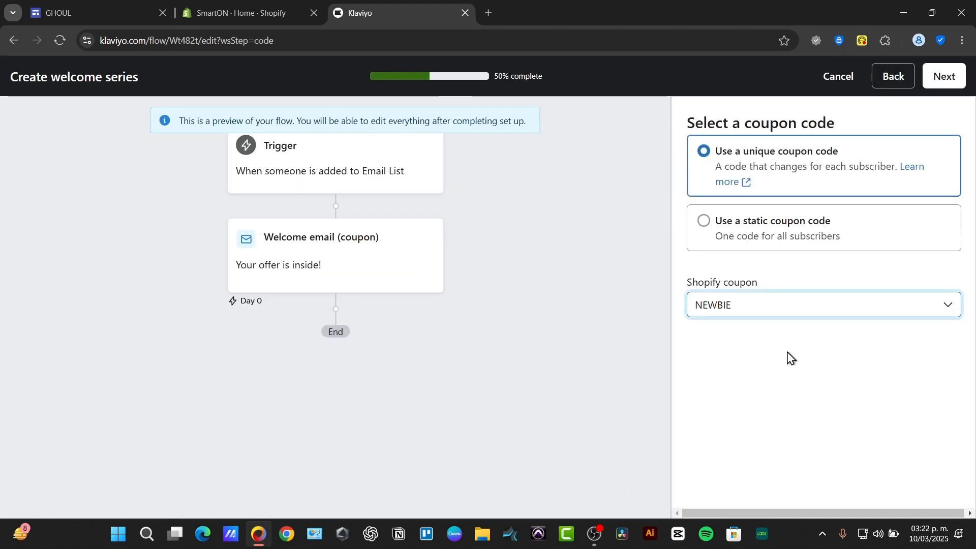
{"action": "left_click", "coordinate": [938, 84]}
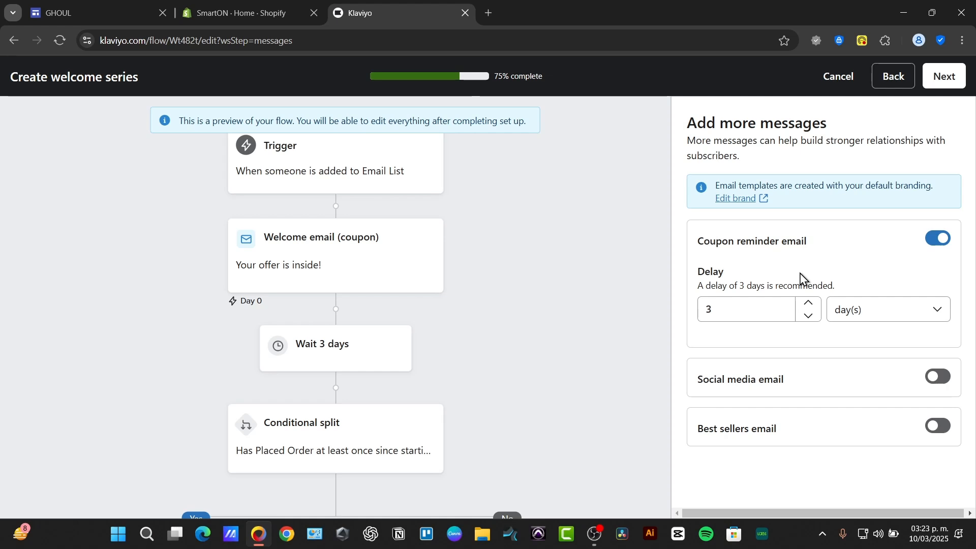
Step: Set the coupon reminder email delay to 1 day and generate the welcome flow
{"action": "left_click", "coordinate": [809, 316]}
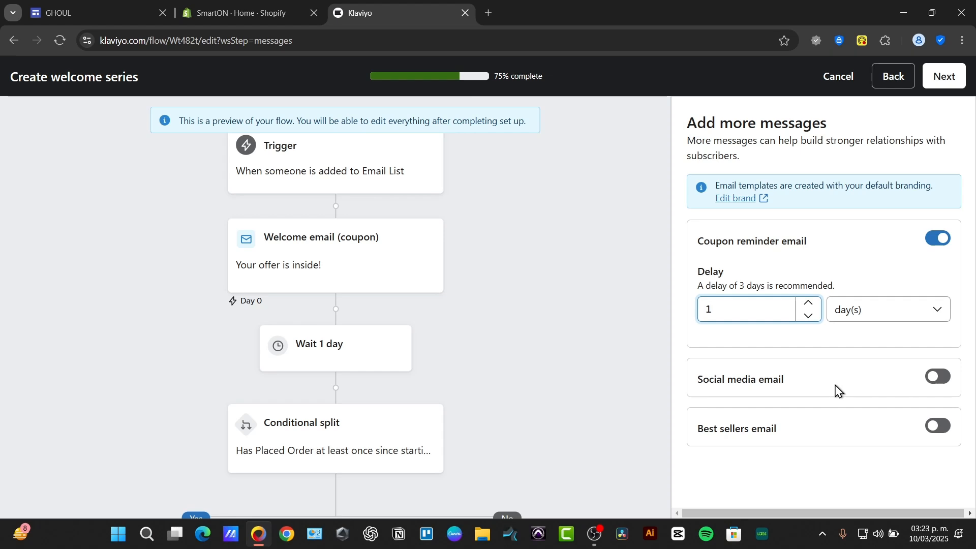
{"action": "left_click_drag", "start_coordinate": [765, 242], "coordinate": [832, 249]}
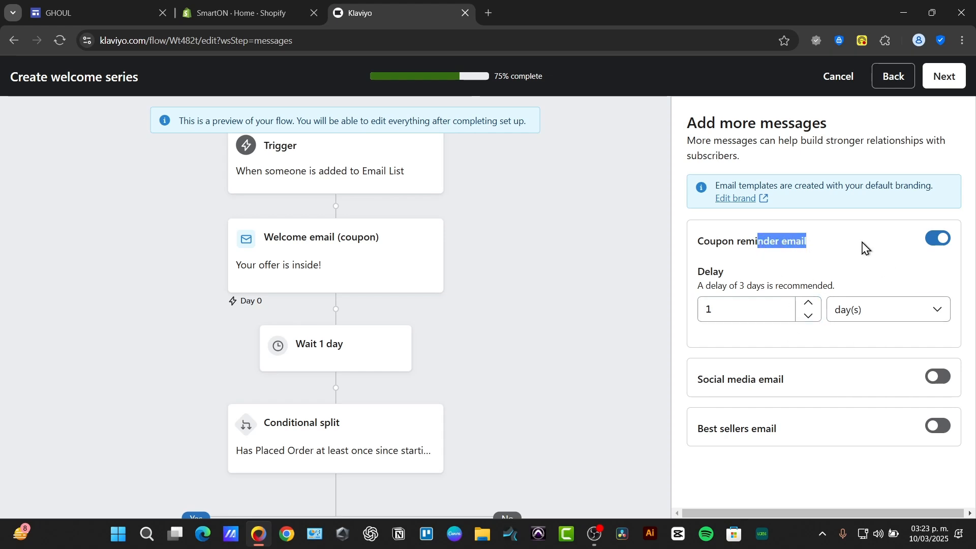
{"action": "left_click", "coordinate": [948, 78]}
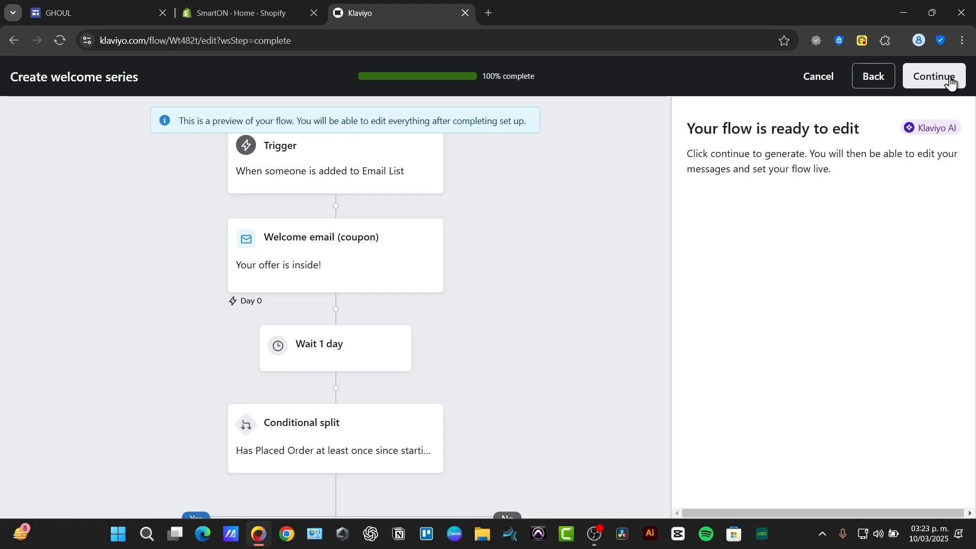
{"action": "left_click", "coordinate": [950, 77]}
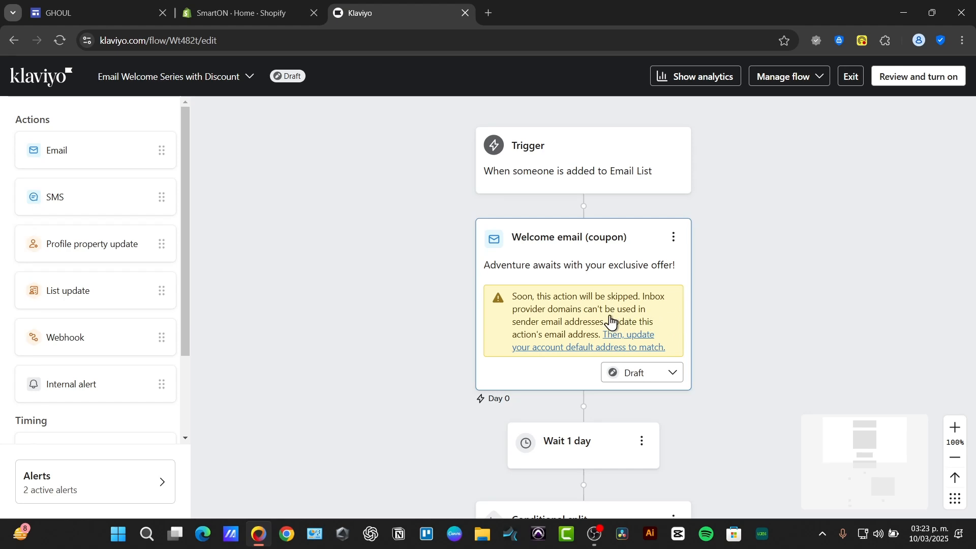
Step: Set the Welcome email (coupon) message status to Live
{"action": "left_click", "coordinate": [648, 378]}
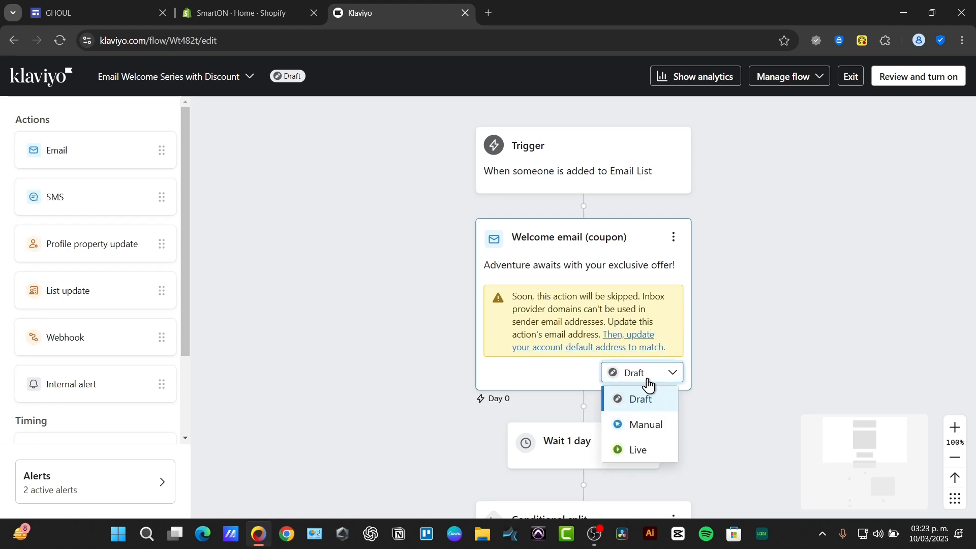
{"action": "left_click", "coordinate": [653, 447]}
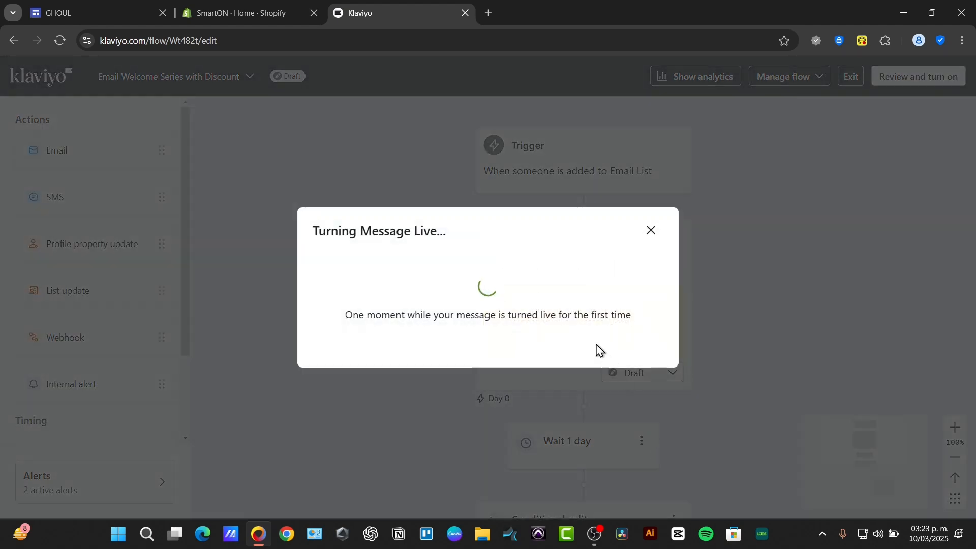
{"action": "left_click", "coordinate": [637, 380]}
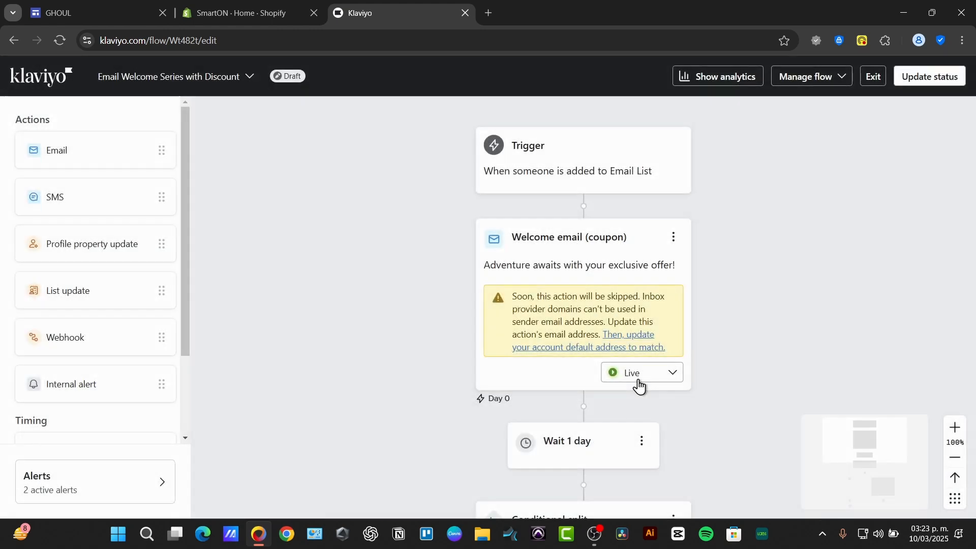
Step: Review the coupon reminder email in the flow and exit the flow editor
{"action": "scroll", "coordinate": [713, 354], "scroll_direction": "down", "scroll_amount": 10}
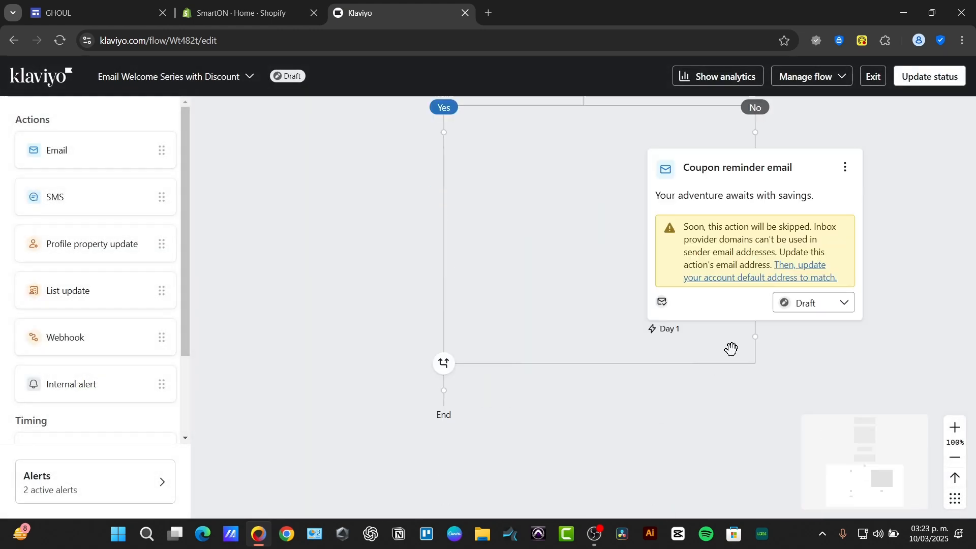
{"action": "left_click", "coordinate": [817, 311]}
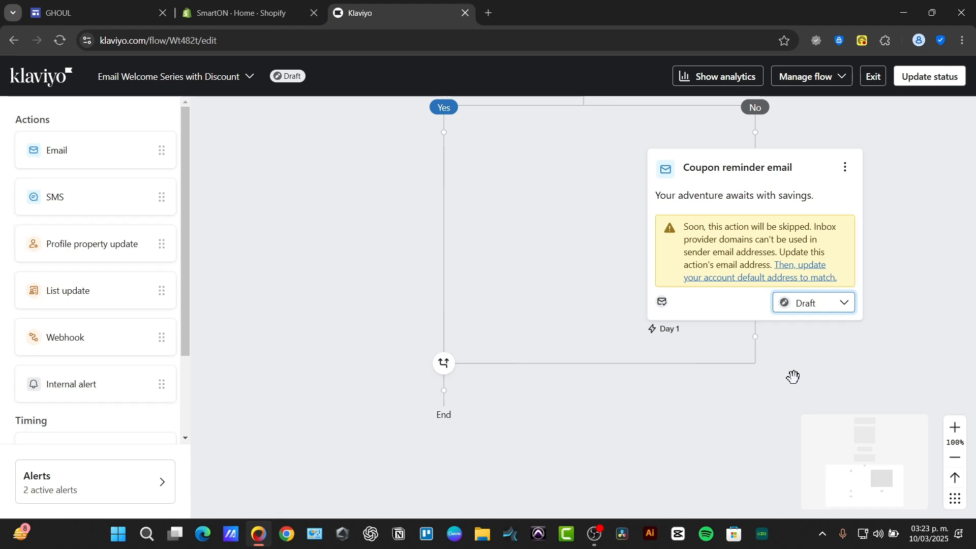
{"action": "scroll", "coordinate": [793, 377], "scroll_direction": "down", "scroll_amount": 4}
{"action": "scroll", "coordinate": [785, 384], "scroll_direction": "up", "scroll_amount": 5}
{"action": "left_click", "coordinate": [872, 76]}
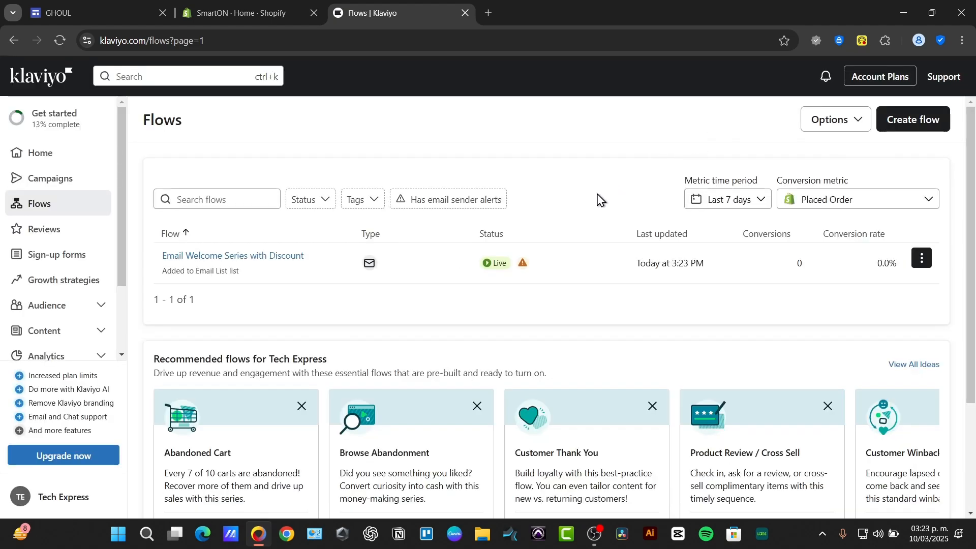
Step: Build a new flow from scratch named Post Purchase
{"action": "mouse_move", "coordinate": [521, 263]}
{"action": "left_click", "coordinate": [918, 123]}
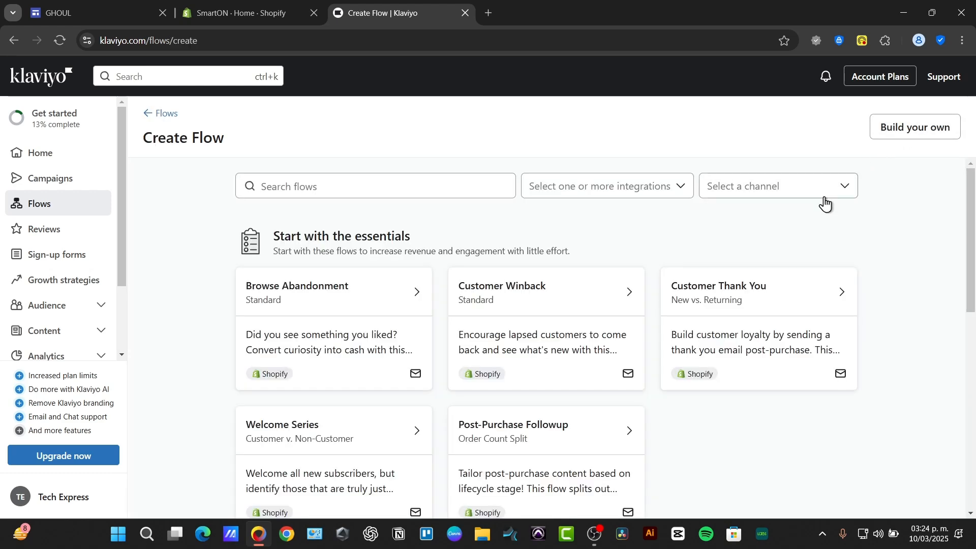
{"action": "scroll", "coordinate": [690, 260], "scroll_direction": "down", "scroll_amount": 1}
{"action": "scroll", "coordinate": [690, 260], "scroll_direction": "down", "scroll_amount": 5}
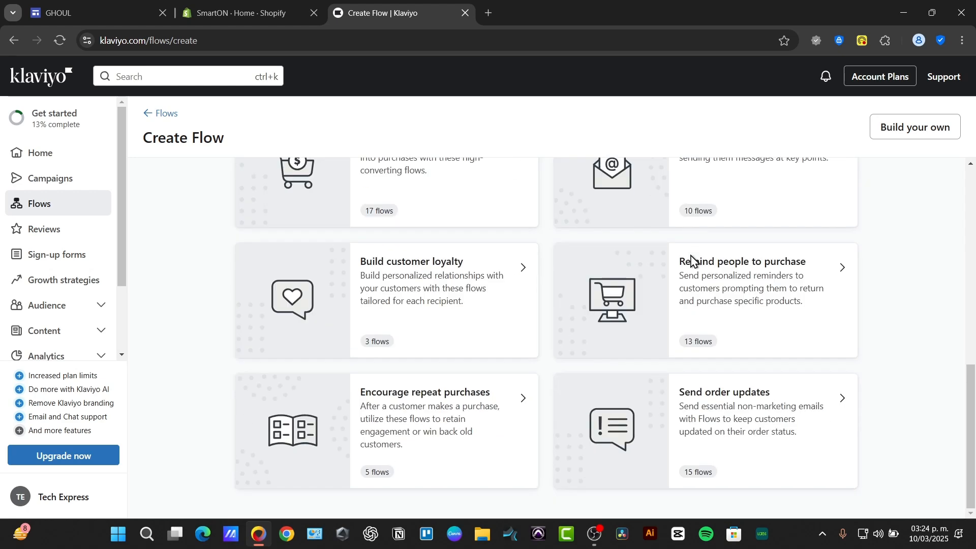
{"action": "left_click", "coordinate": [882, 127]}
{"action": "left_click", "coordinate": [462, 262]}
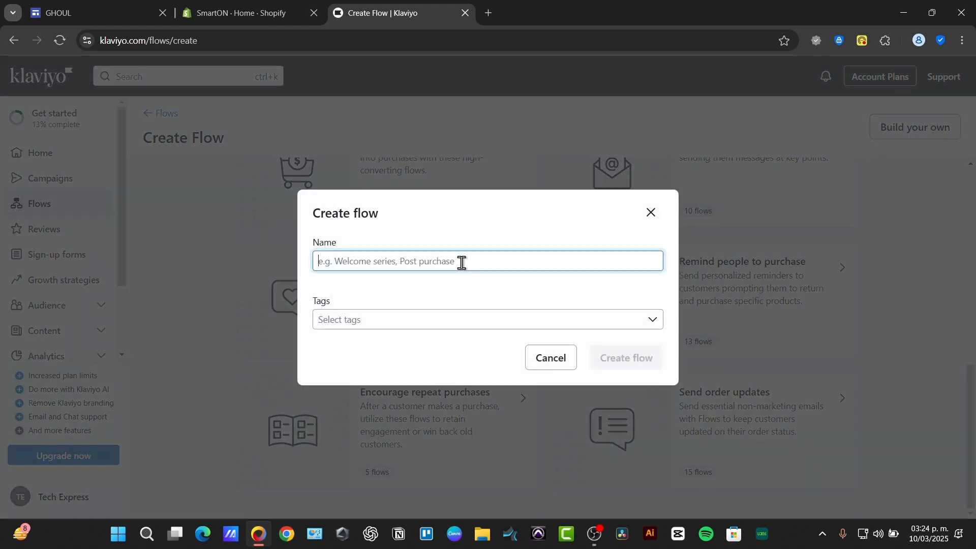
{"action": "type", "text": "poS"}
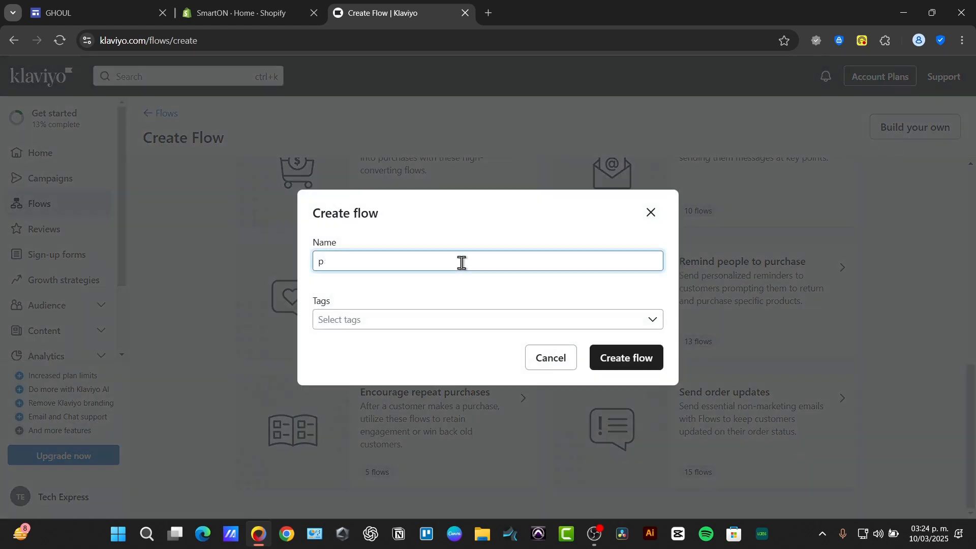
{"action": "key", "text": "BackSpace"}
{"action": "type", "text": "Post Purchase"}
{"action": "left_click", "coordinate": [628, 356]}
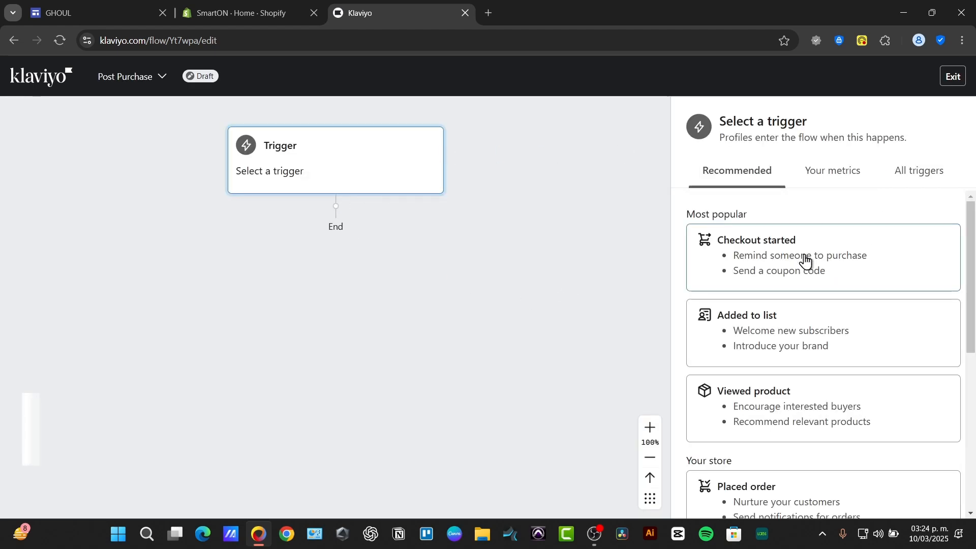
Step: Browse the recommended, metric-based and full lists of triggers for the new flow
{"action": "scroll", "coordinate": [844, 356], "scroll_direction": "down", "scroll_amount": 3}
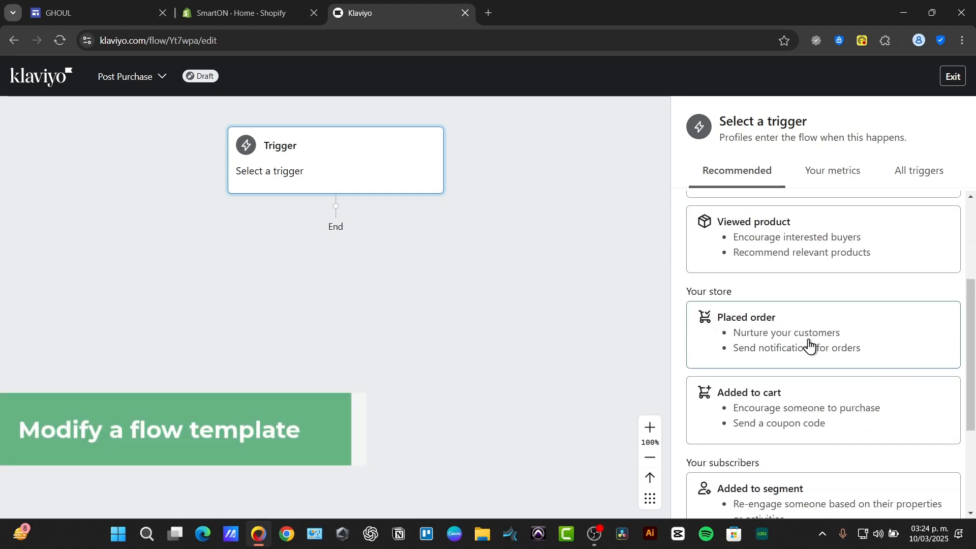
{"action": "scroll", "coordinate": [808, 344], "scroll_direction": "down", "scroll_amount": 3}
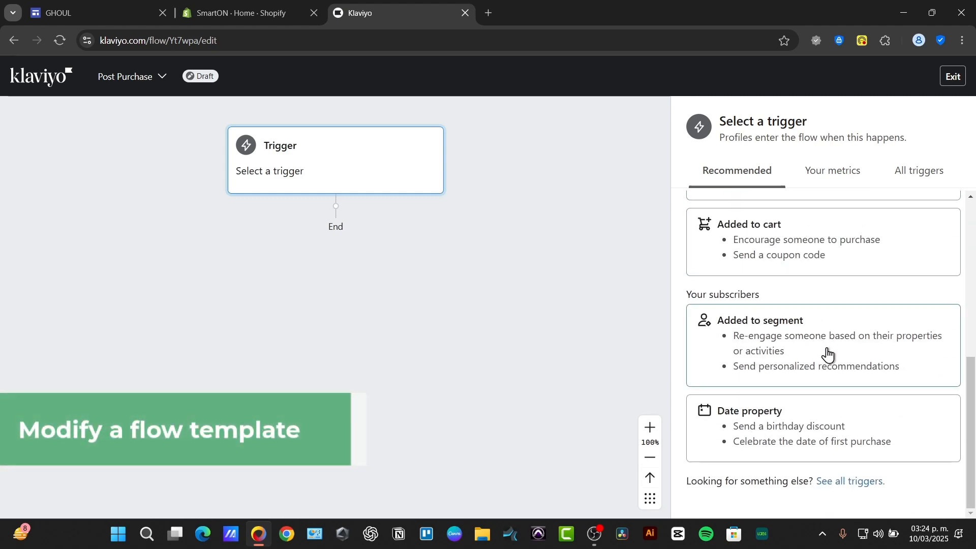
{"action": "scroll", "coordinate": [833, 406], "scroll_direction": "up", "scroll_amount": 6}
{"action": "left_click", "coordinate": [858, 178]}
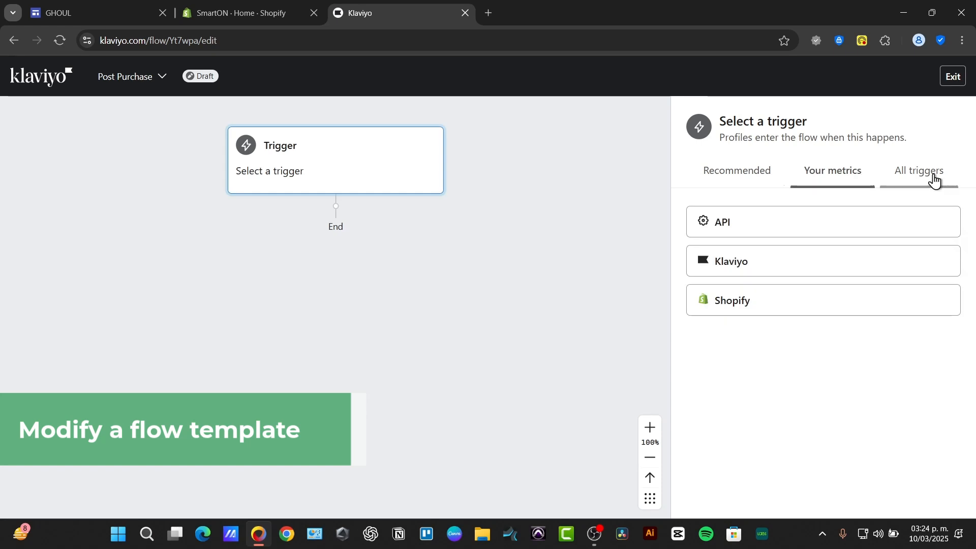
{"action": "left_click", "coordinate": [935, 181]}
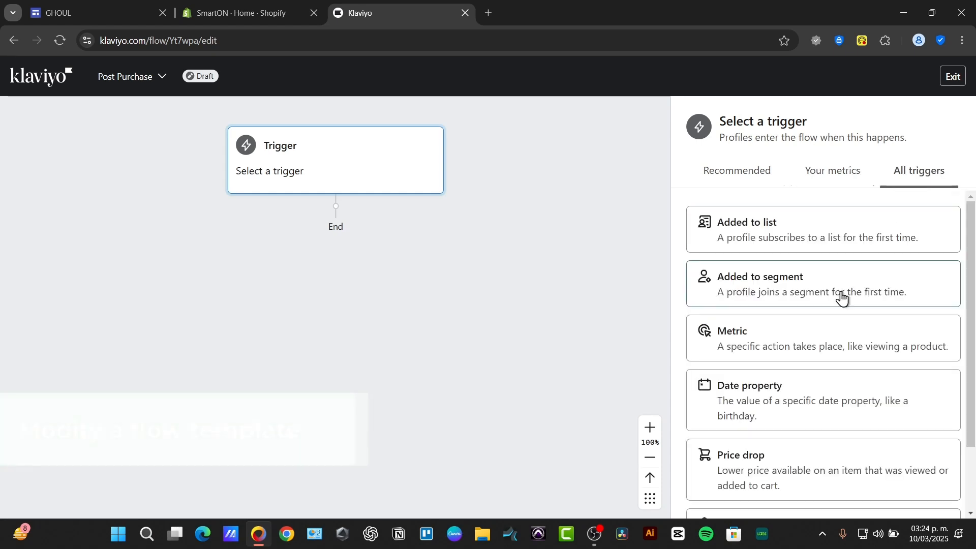
Step: Set the Post Purchase flow trigger to profiles being added to Preview List and save it
{"action": "scroll", "coordinate": [817, 359], "scroll_direction": "down", "scroll_amount": 2}
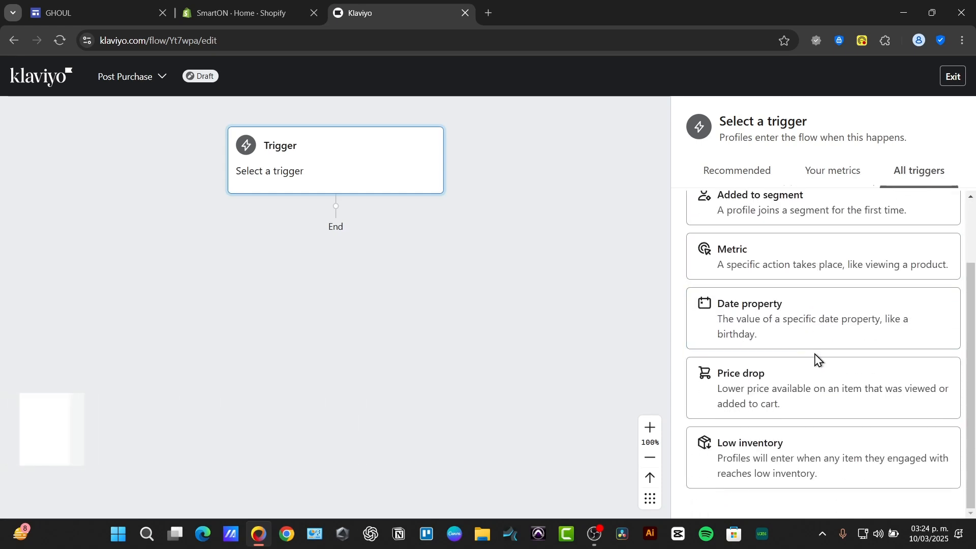
{"action": "left_click", "coordinate": [757, 185]}
{"action": "left_click", "coordinate": [810, 256]}
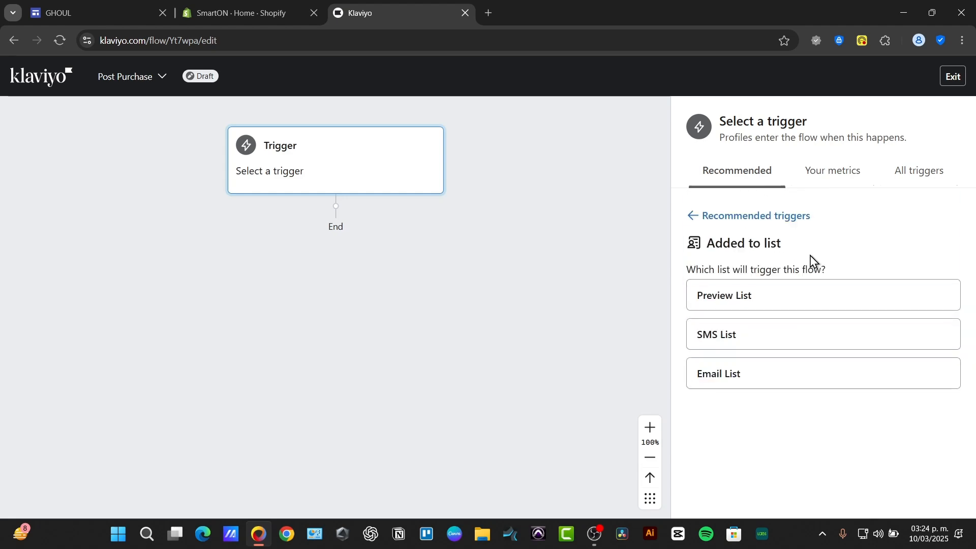
{"action": "left_click", "coordinate": [789, 299]}
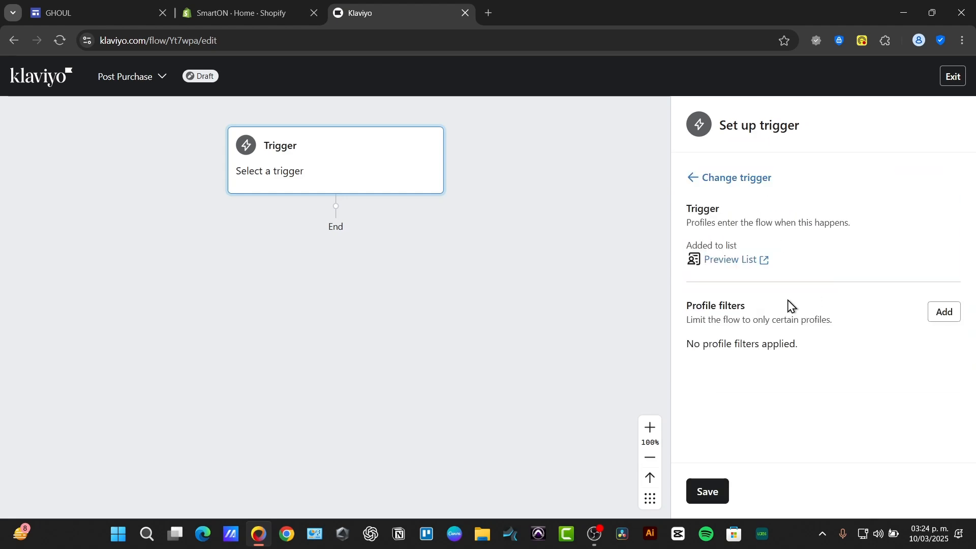
{"action": "left_click", "coordinate": [725, 489]}
{"action": "left_click", "coordinate": [607, 373]}
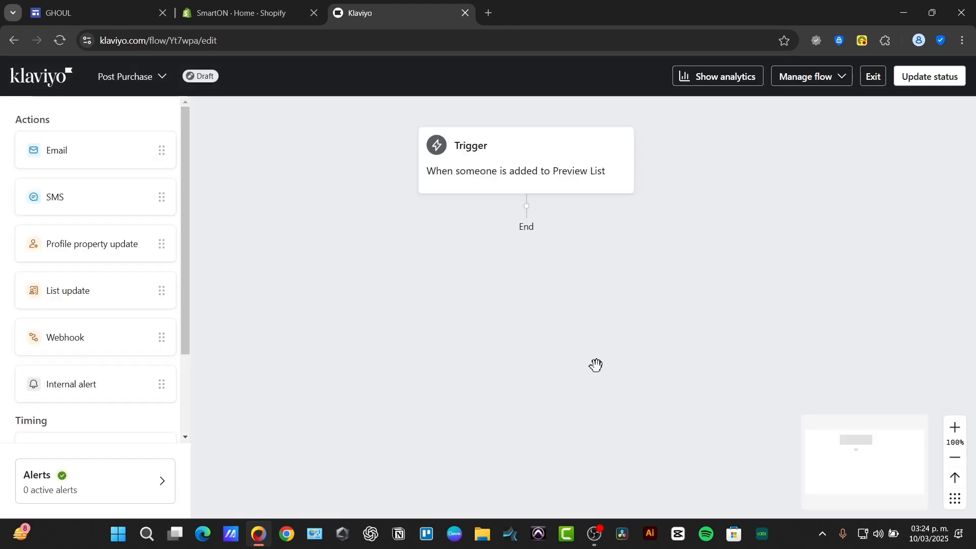
{"action": "left_click", "coordinate": [551, 184]}
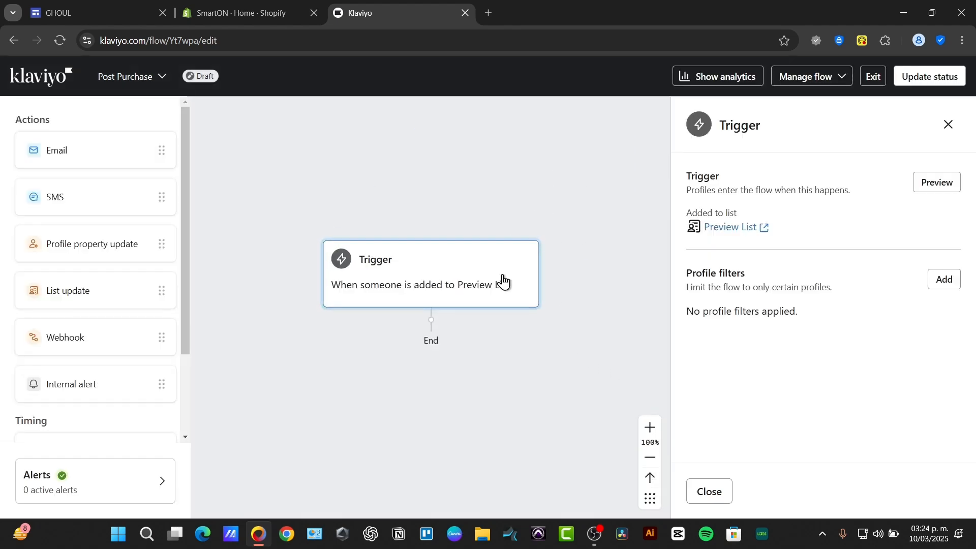
{"action": "left_click", "coordinate": [948, 124]}
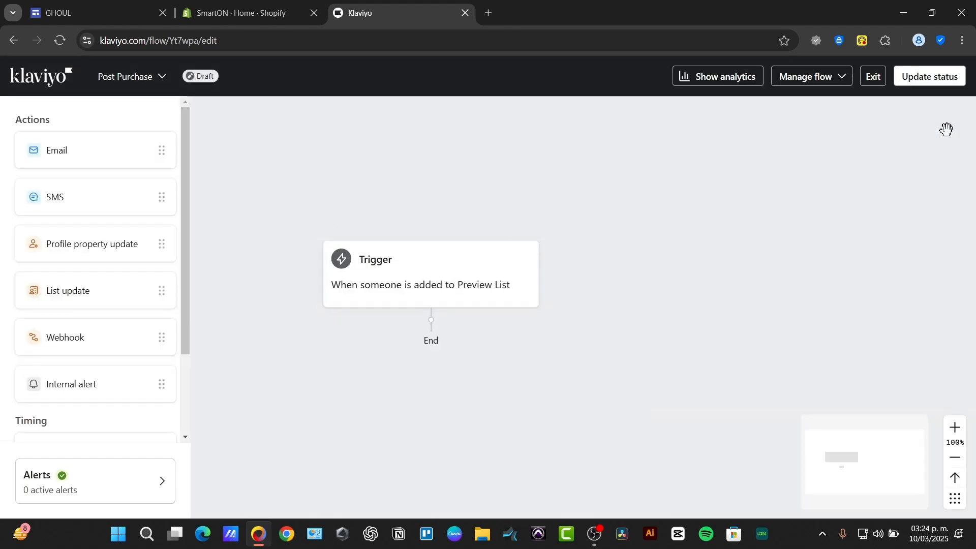
Step: Add an Email action below the trigger and pick the suggested subject line "Get Ready for Upcoming Spring Sales!"
{"action": "left_click_drag", "start_coordinate": [56, 150], "coordinate": [493, 357]}
{"action": "triple_click", "coordinate": [762, 200]}
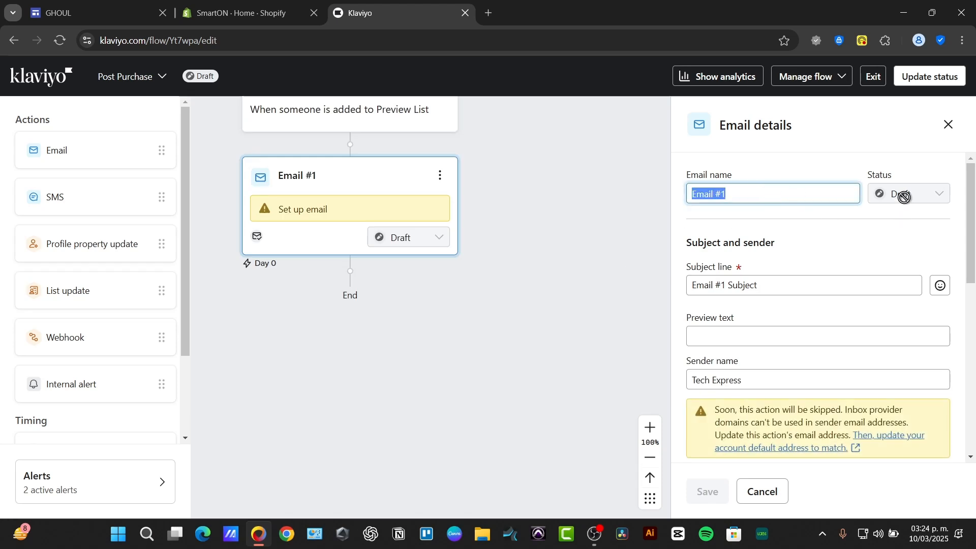
{"action": "left_click", "coordinate": [886, 253]}
{"action": "triple_click", "coordinate": [804, 286]}
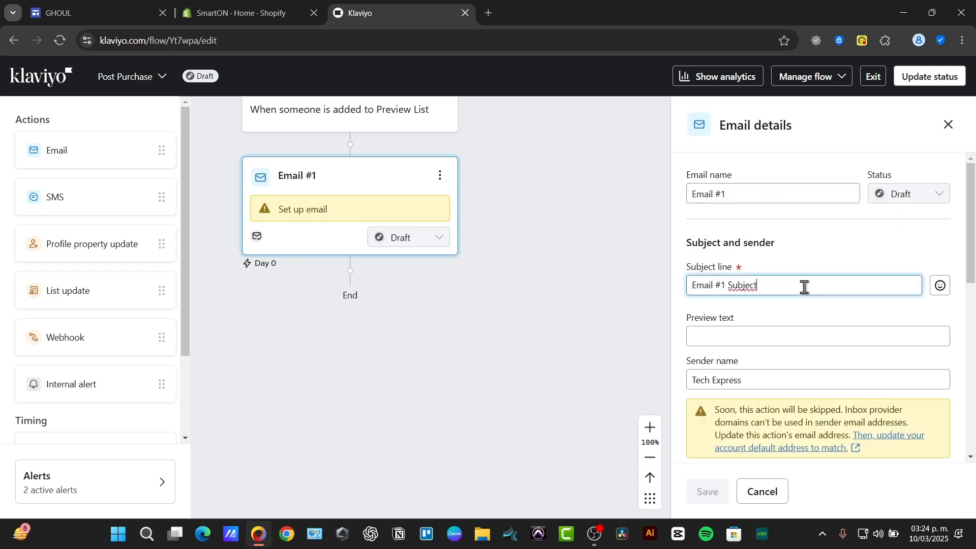
{"action": "type", "text": "Wecol"}
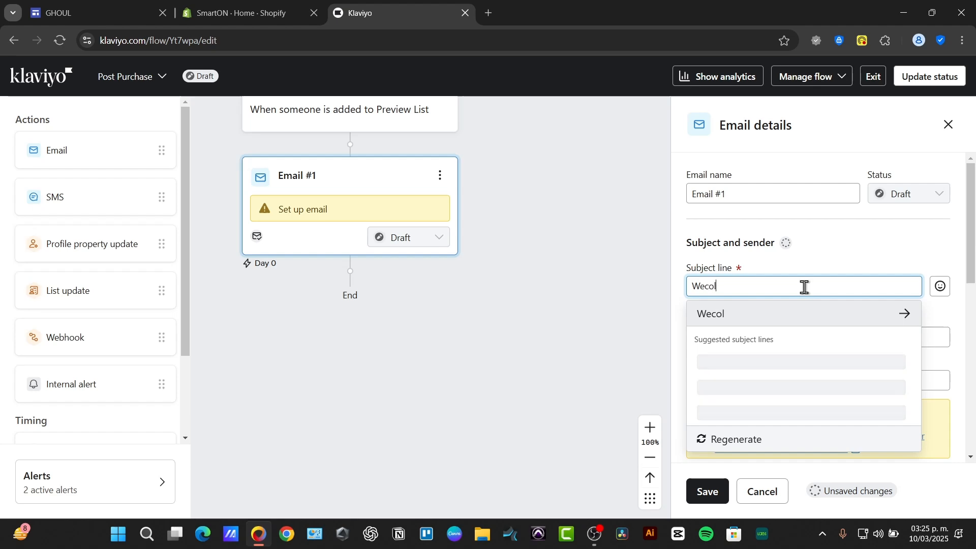
{"action": "left_click", "coordinate": [815, 360]}
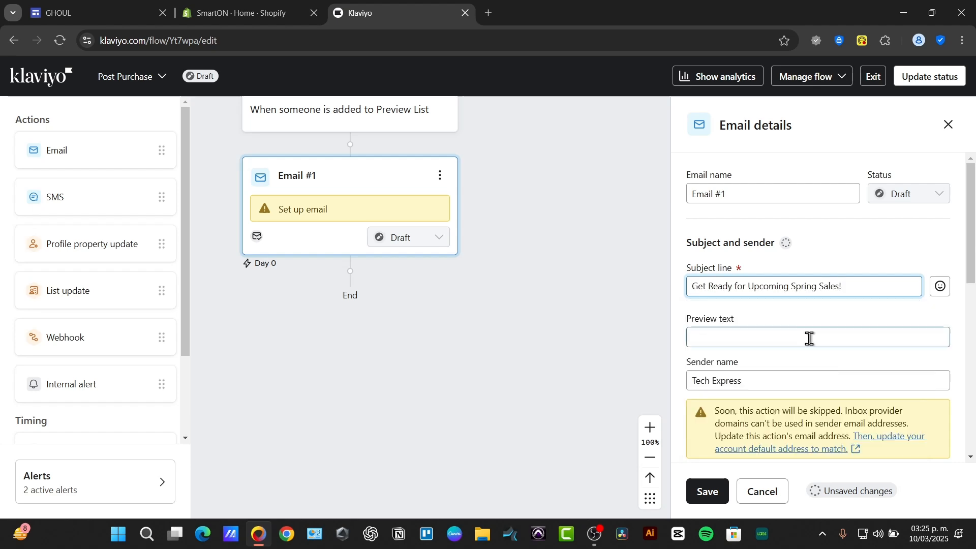
{"action": "left_click", "coordinate": [810, 339]}
{"action": "left_click", "coordinate": [793, 374]}
Step: Open the email template library and apply the Replenishment Reminder template to the email
{"action": "scroll", "coordinate": [793, 375], "scroll_direction": "down", "scroll_amount": 6}
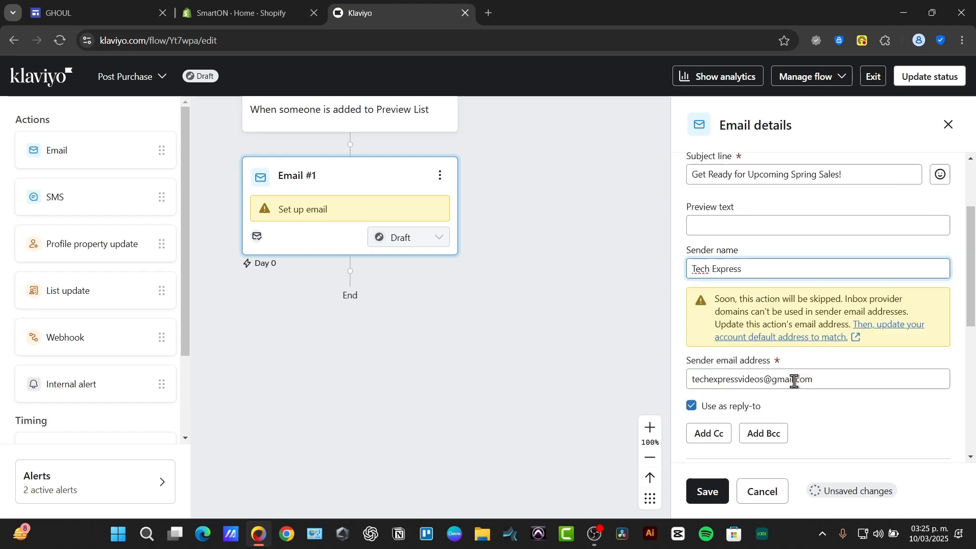
{"action": "scroll", "coordinate": [805, 311], "scroll_direction": "up", "scroll_amount": 3}
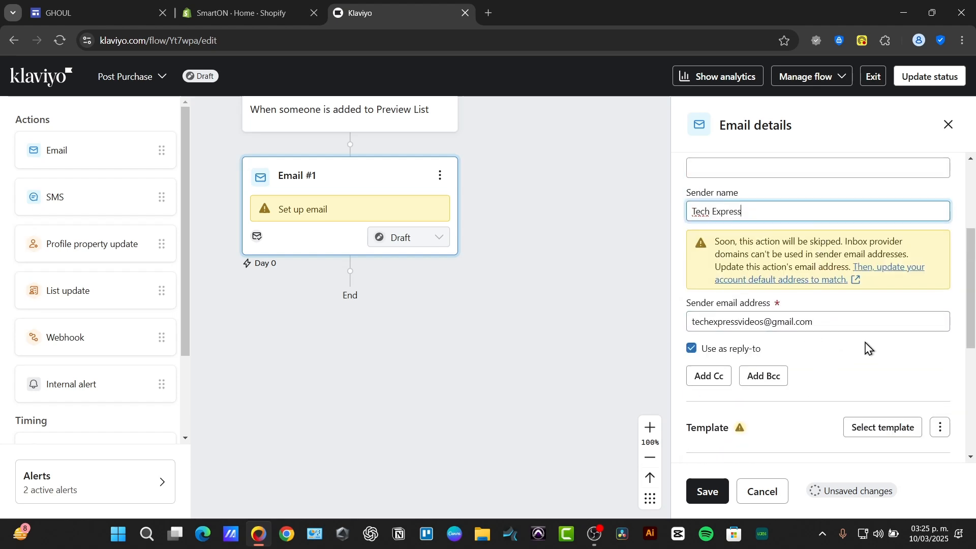
{"action": "scroll", "coordinate": [849, 368], "scroll_direction": "down", "scroll_amount": 3}
{"action": "left_click", "coordinate": [844, 258]}
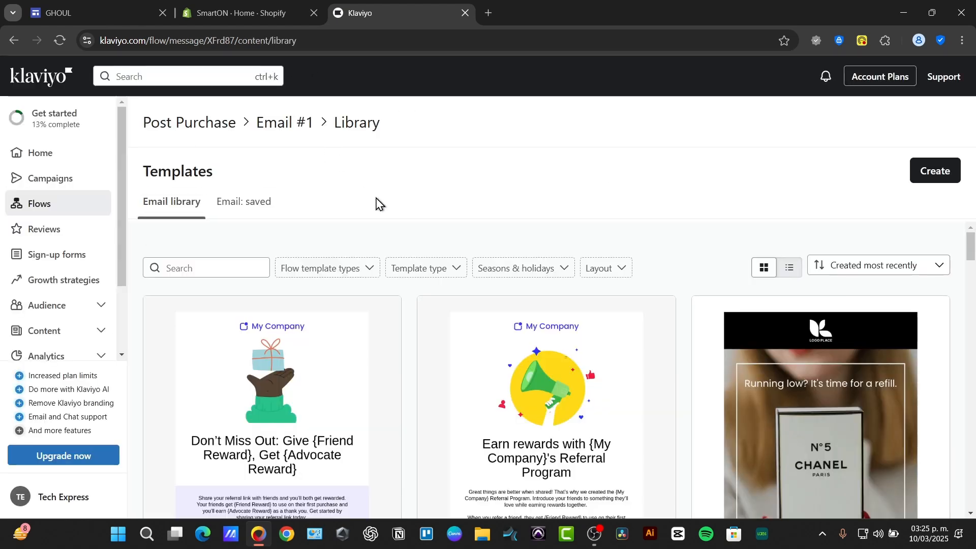
{"action": "scroll", "coordinate": [608, 357], "scroll_direction": "down", "scroll_amount": 5}
{"action": "scroll", "coordinate": [444, 292], "scroll_direction": "up", "scroll_amount": 5}
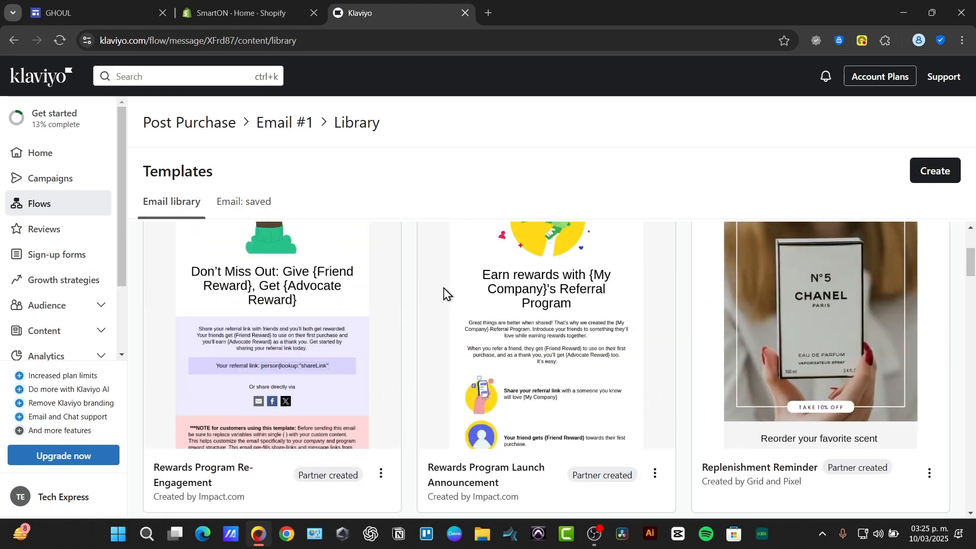
{"action": "scroll", "coordinate": [842, 390], "scroll_direction": "down", "scroll_amount": 3}
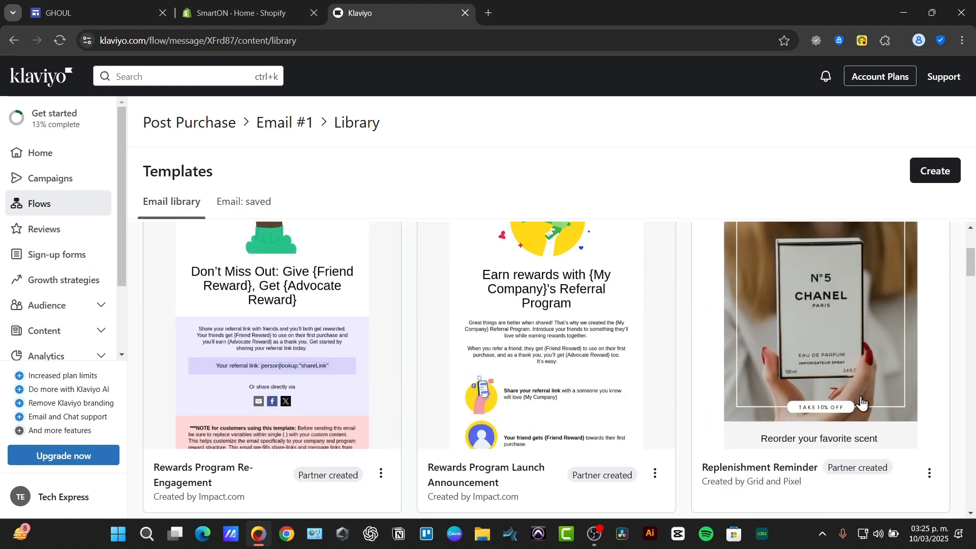
{"action": "left_click", "coordinate": [850, 356]}
{"action": "left_click", "coordinate": [705, 470]}
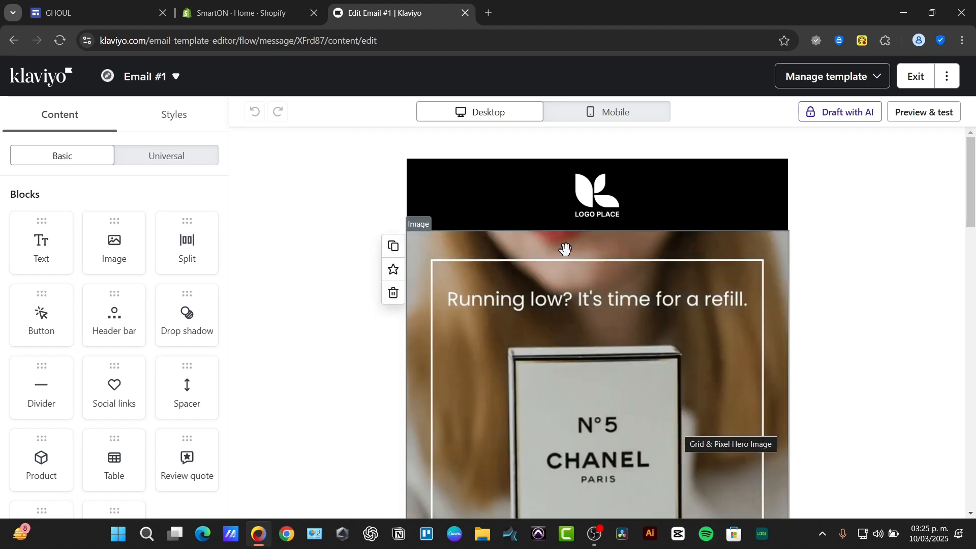
Step: Replace the header bar logo with the uploaded zikaru image from the desktop
{"action": "left_click", "coordinate": [590, 203]}
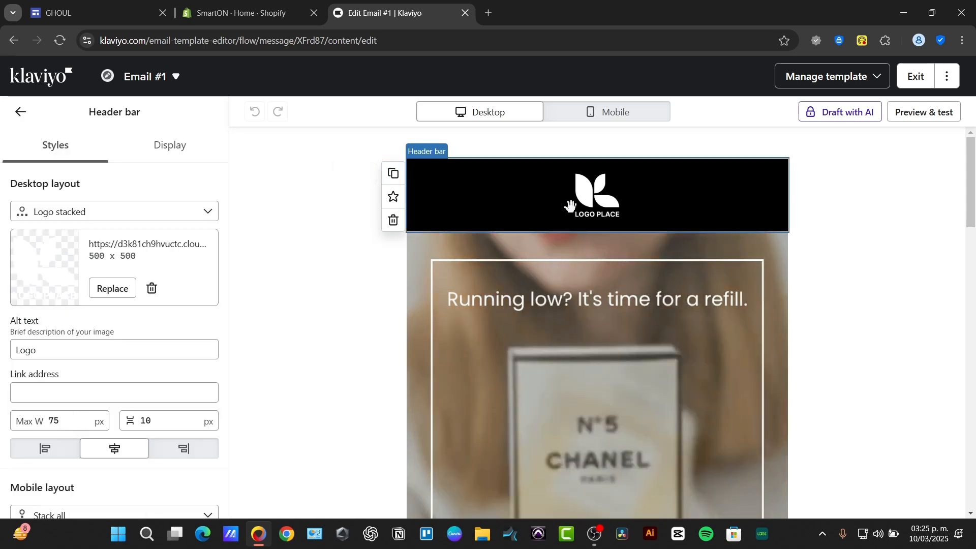
{"action": "left_click", "coordinate": [119, 289]}
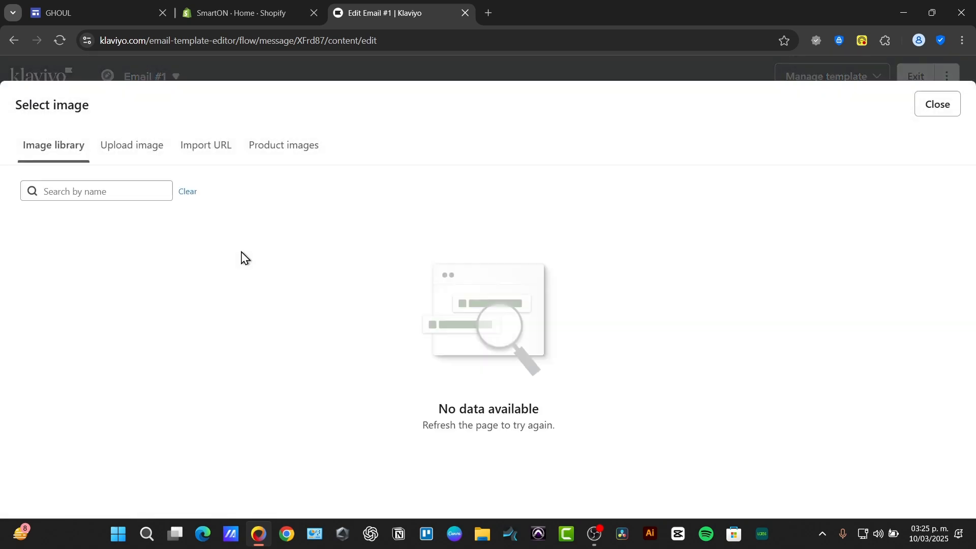
{"action": "left_click", "coordinate": [935, 100]}
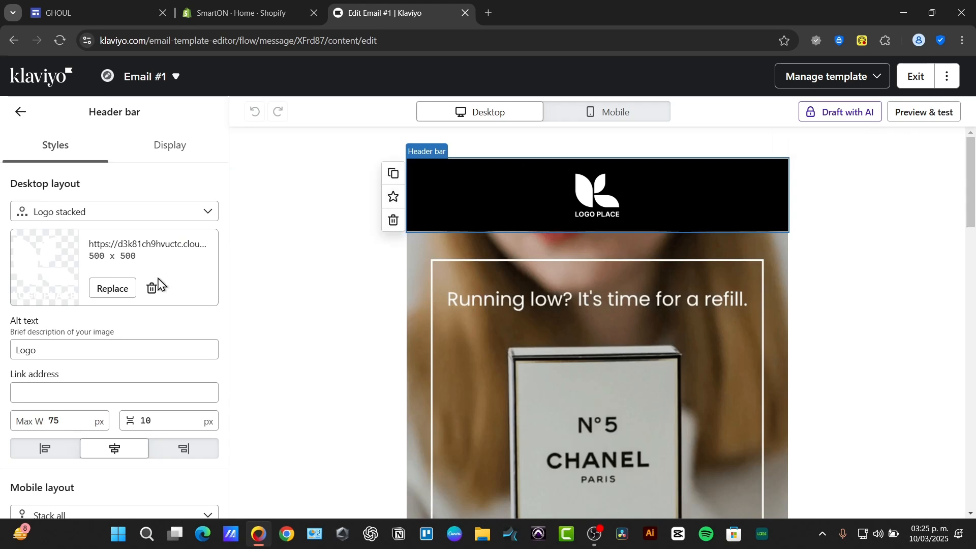
{"action": "left_click", "coordinate": [112, 288]}
{"action": "left_click", "coordinate": [135, 146]}
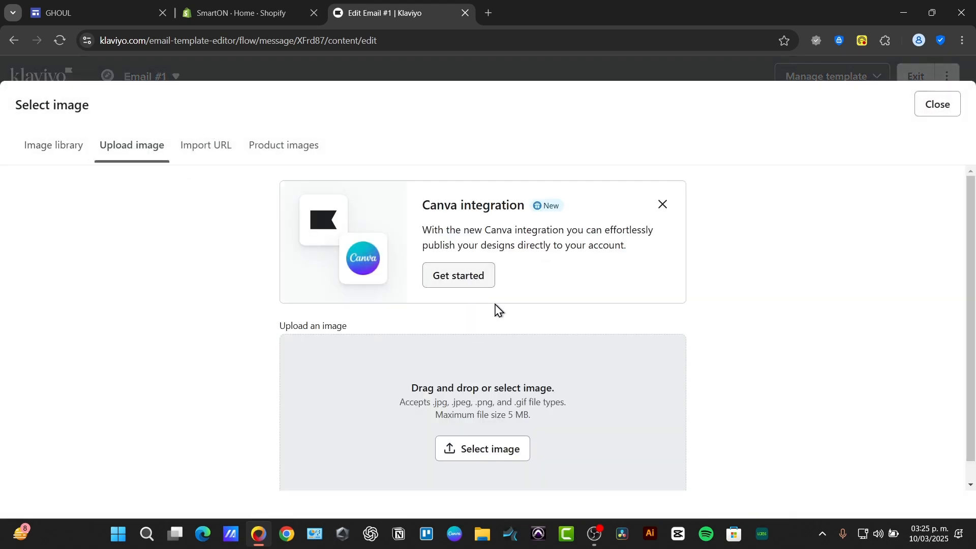
{"action": "left_click", "coordinate": [515, 451]}
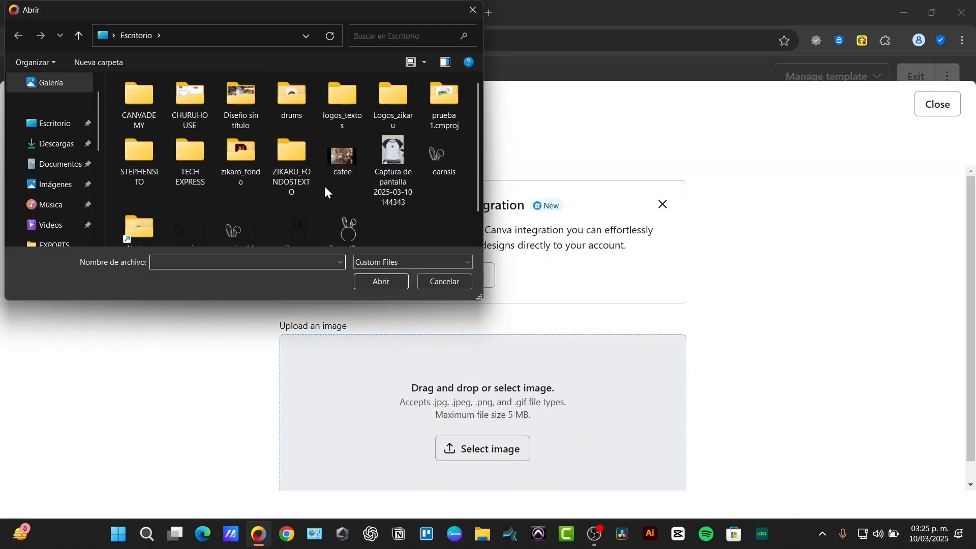
{"action": "left_click", "coordinate": [291, 229]}
{"action": "left_click", "coordinate": [396, 283]}
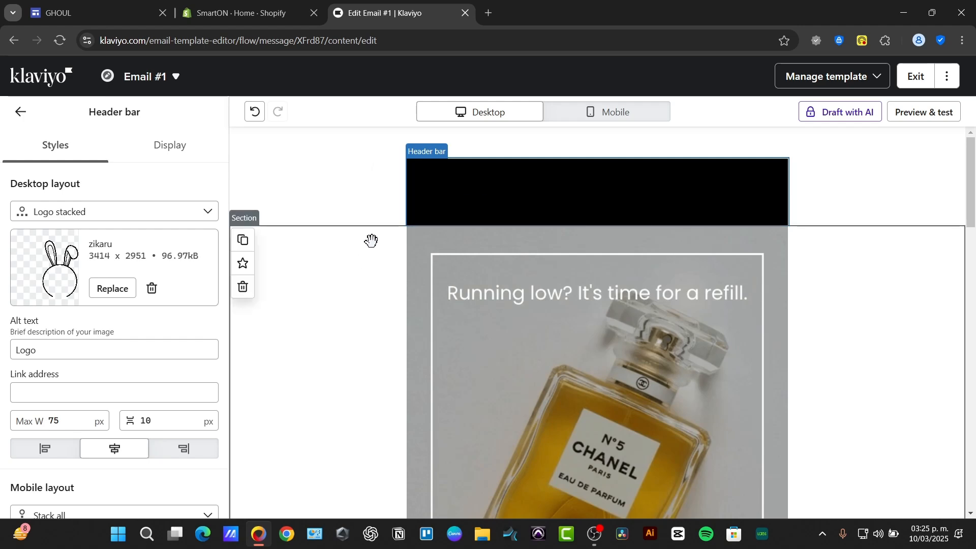
Step: Change the header bar background colour to a light pink
{"action": "scroll", "coordinate": [229, 307], "scroll_direction": "down", "scroll_amount": 1}
{"action": "scroll", "coordinate": [231, 306], "scroll_direction": "down", "scroll_amount": 13}
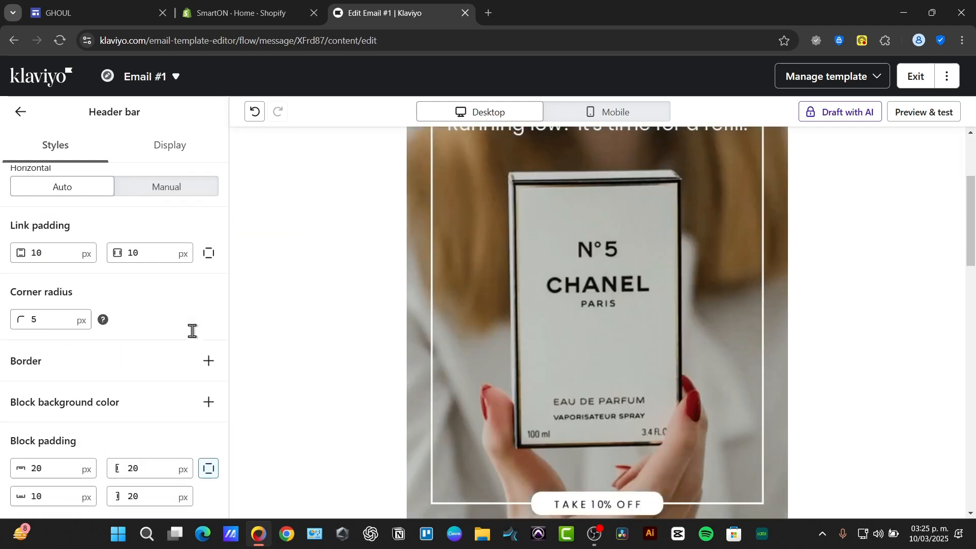
{"action": "scroll", "coordinate": [193, 333], "scroll_direction": "up", "scroll_amount": 3}
{"action": "left_click", "coordinate": [152, 214]}
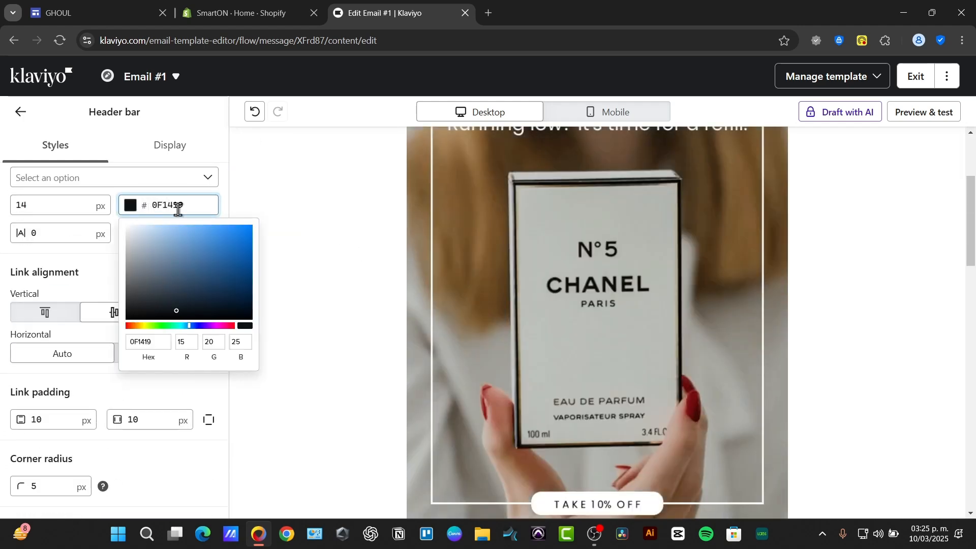
{"action": "left_click_drag", "start_coordinate": [169, 235], "coordinate": [136, 228]}
{"action": "left_click", "coordinate": [330, 228]}
{"action": "scroll", "coordinate": [440, 327], "scroll_direction": "up", "scroll_amount": 3}
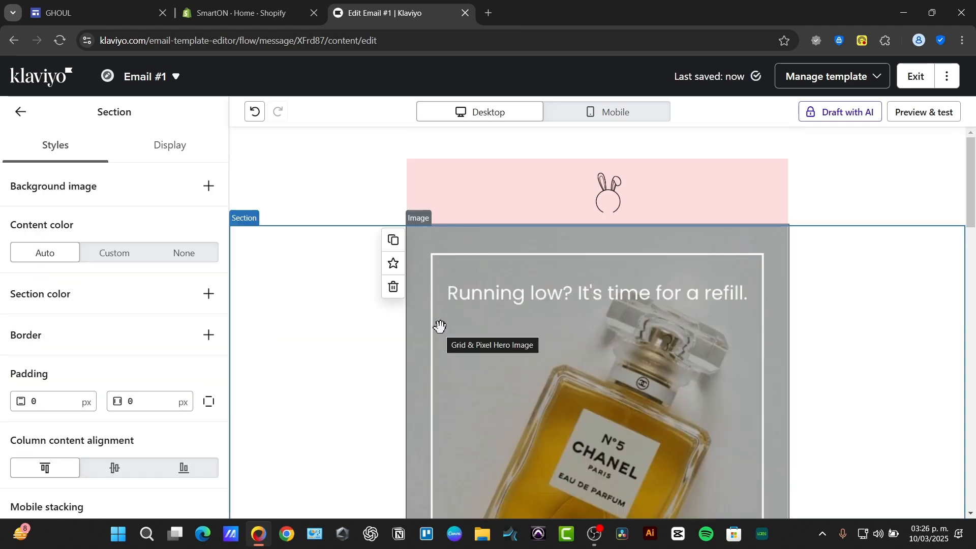
Step: Preview the email and review the preview profile's properties
{"action": "left_click", "coordinate": [924, 112]}
{"action": "scroll", "coordinate": [845, 417], "scroll_direction": "down", "scroll_amount": 7}
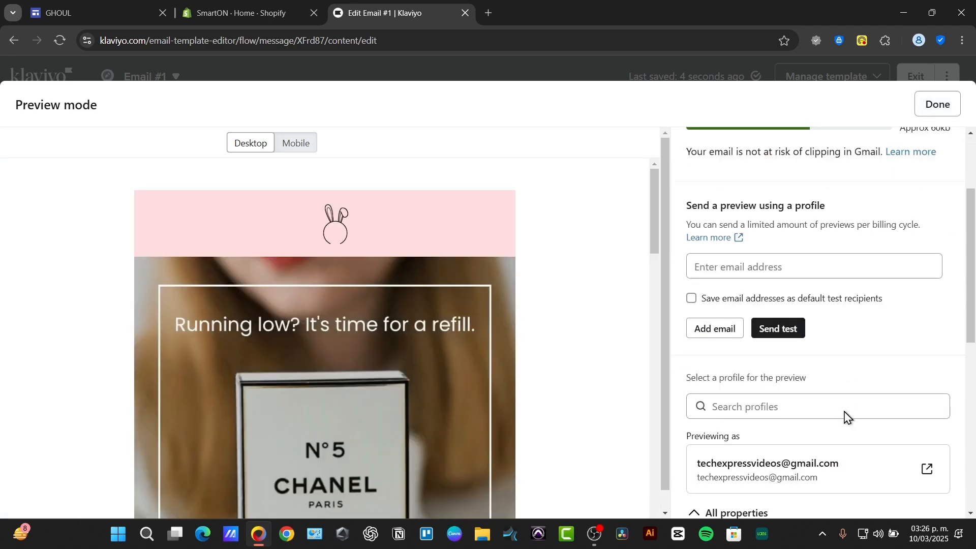
{"action": "scroll", "coordinate": [845, 416], "scroll_direction": "up", "scroll_amount": 3}
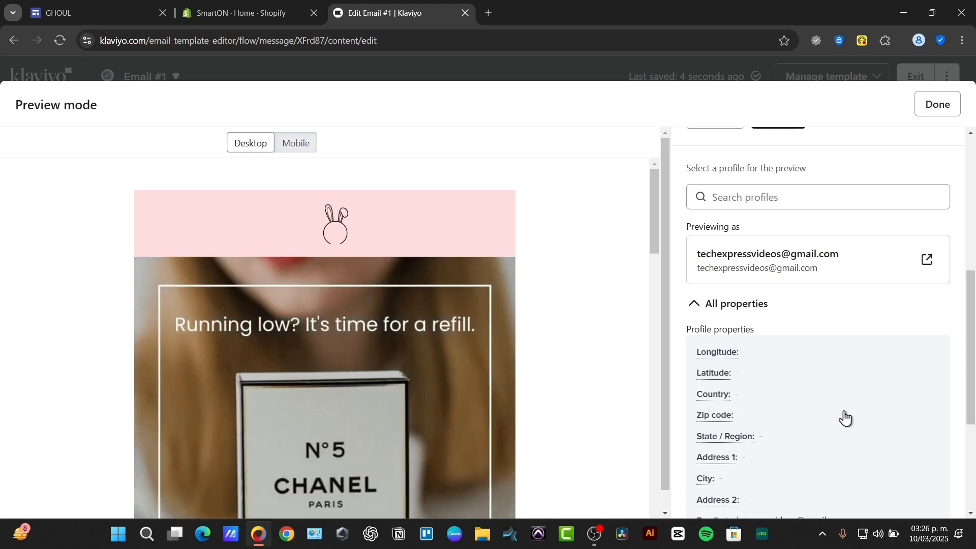
{"action": "scroll", "coordinate": [777, 364], "scroll_direction": "down", "scroll_amount": 3}
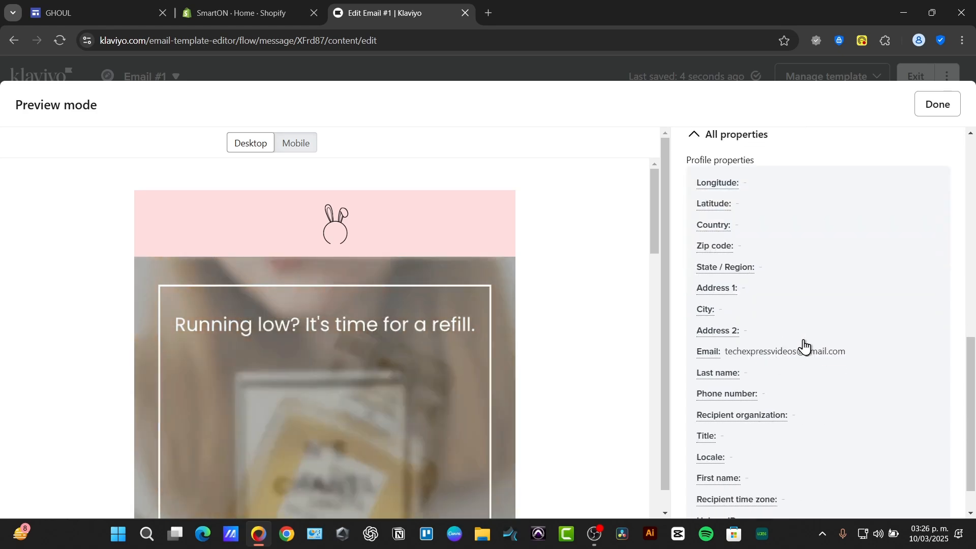
{"action": "left_click", "coordinate": [935, 106]}
Step: Exit the template editor and finish the email content page to return to the flow
{"action": "scroll", "coordinate": [763, 304], "scroll_direction": "down", "scroll_amount": 8}
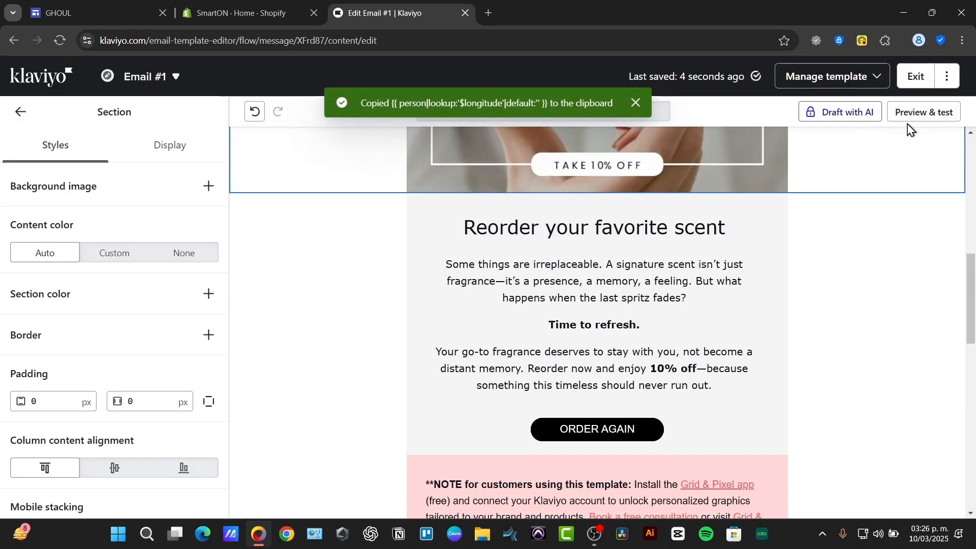
{"action": "left_click", "coordinate": [910, 79]}
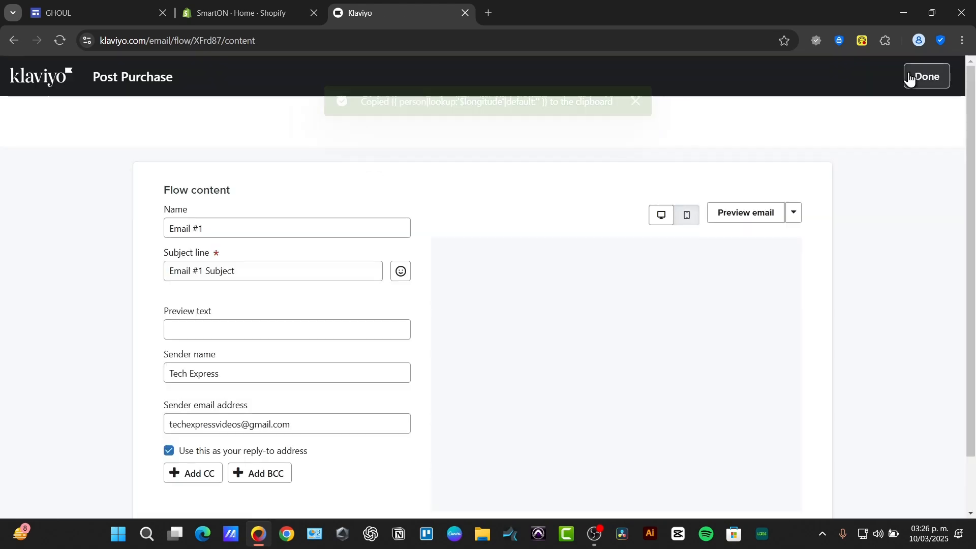
{"action": "scroll", "coordinate": [440, 336], "scroll_direction": "down", "scroll_amount": 3}
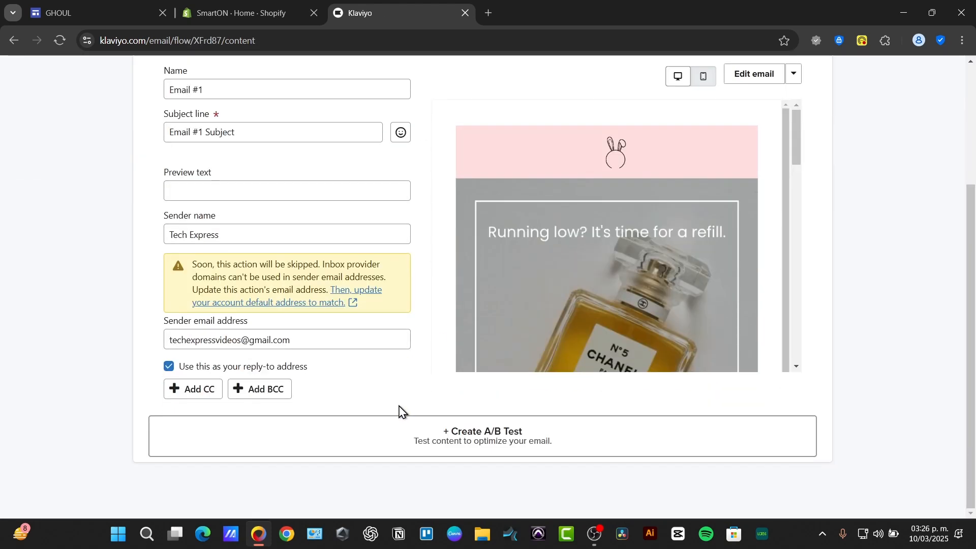
{"action": "scroll", "coordinate": [508, 356], "scroll_direction": "up", "scroll_amount": 3}
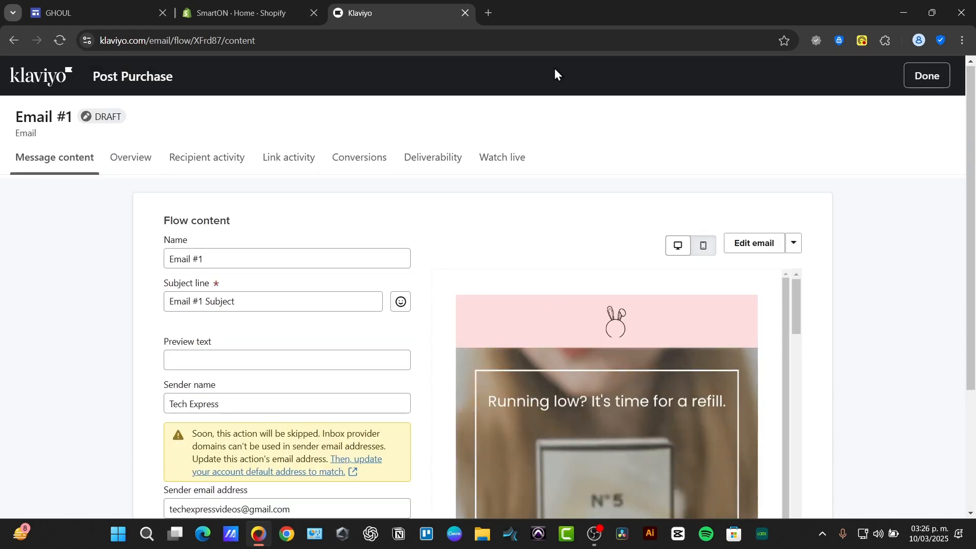
{"action": "left_click", "coordinate": [928, 79]}
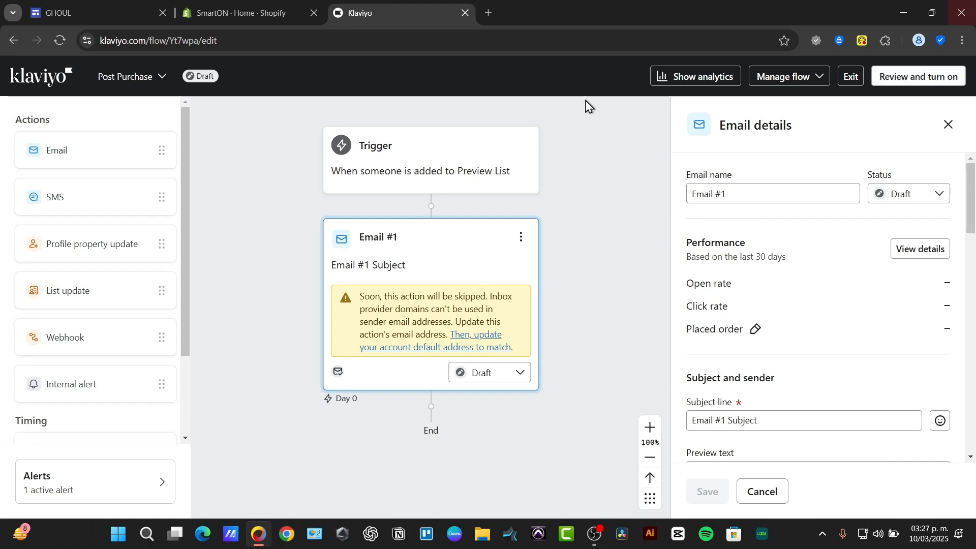
Step: Exit the flow editor and the welcome series preview and return to the Flows list
{"action": "left_click_drag", "start_coordinate": [442, 261], "coordinate": [458, 120]}
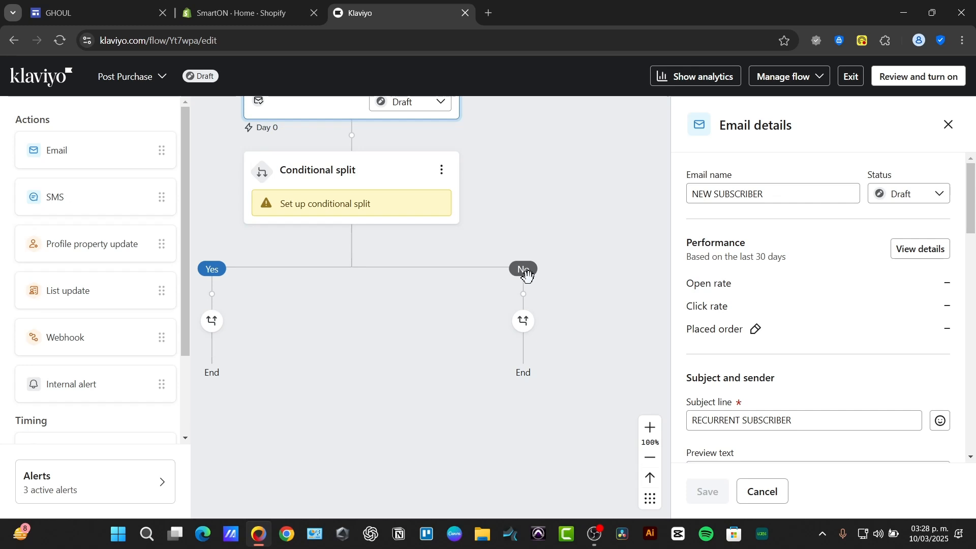
{"action": "left_click", "coordinate": [851, 76]}
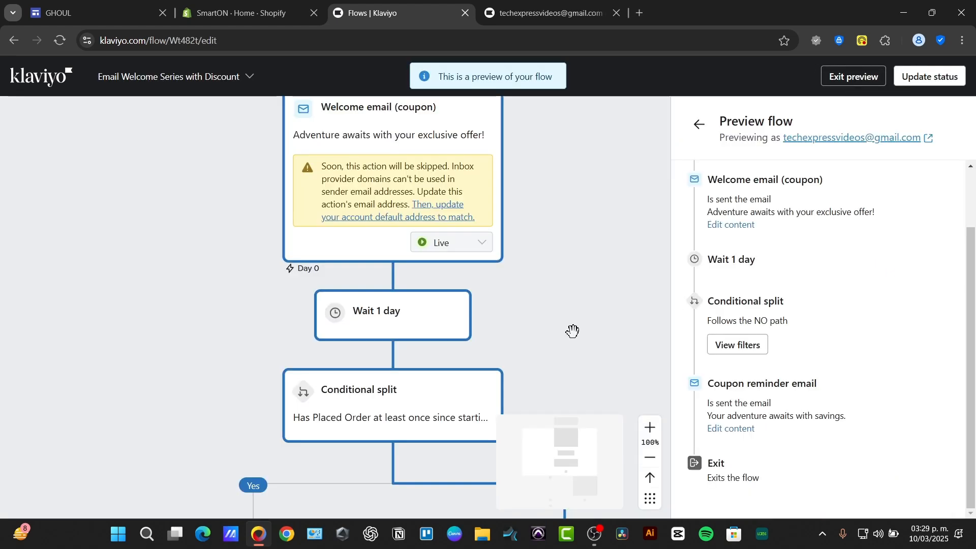
{"action": "left_click", "coordinate": [838, 81]}
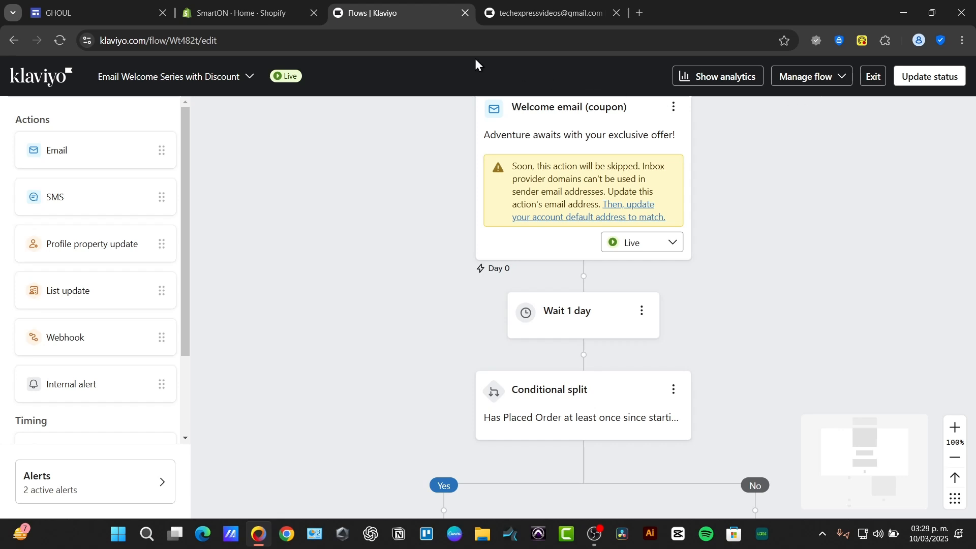
{"action": "left_click", "coordinate": [44, 85]}
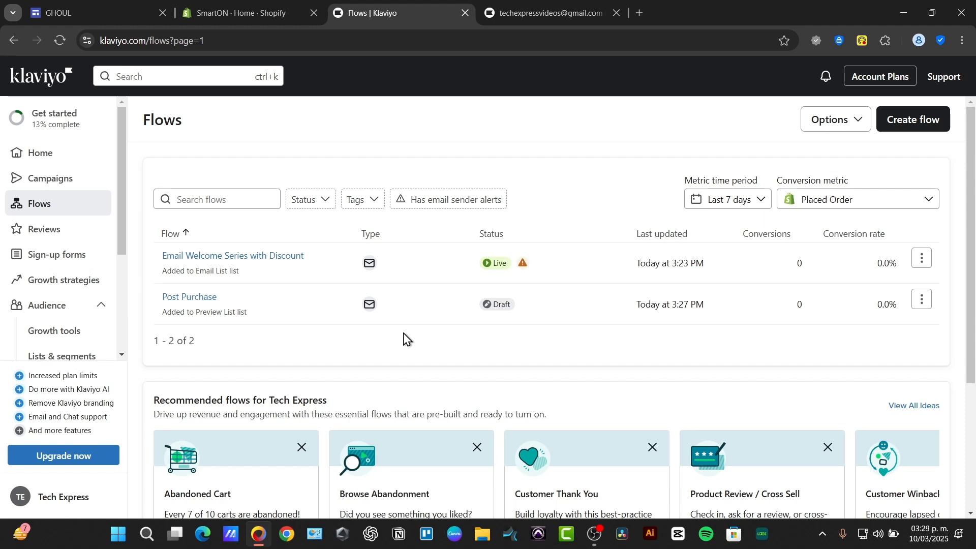
{"action": "scroll", "coordinate": [406, 339], "scroll_direction": "down", "scroll_amount": 4}
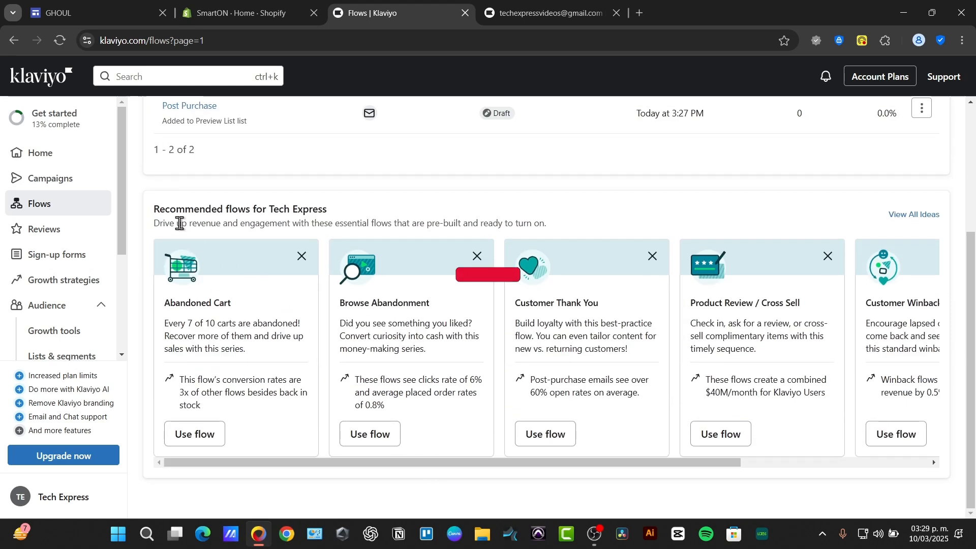
{"action": "left_click_drag", "start_coordinate": [177, 223], "coordinate": [348, 224]}
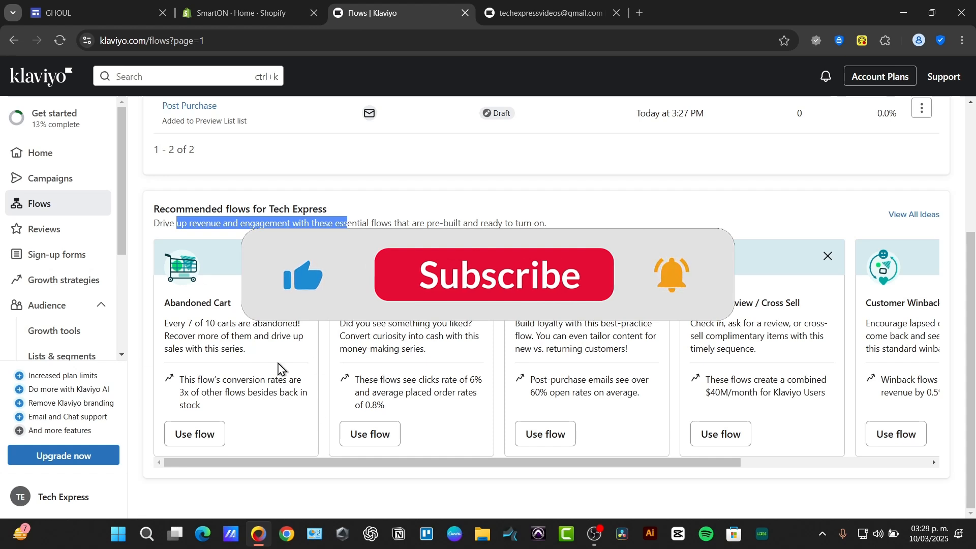